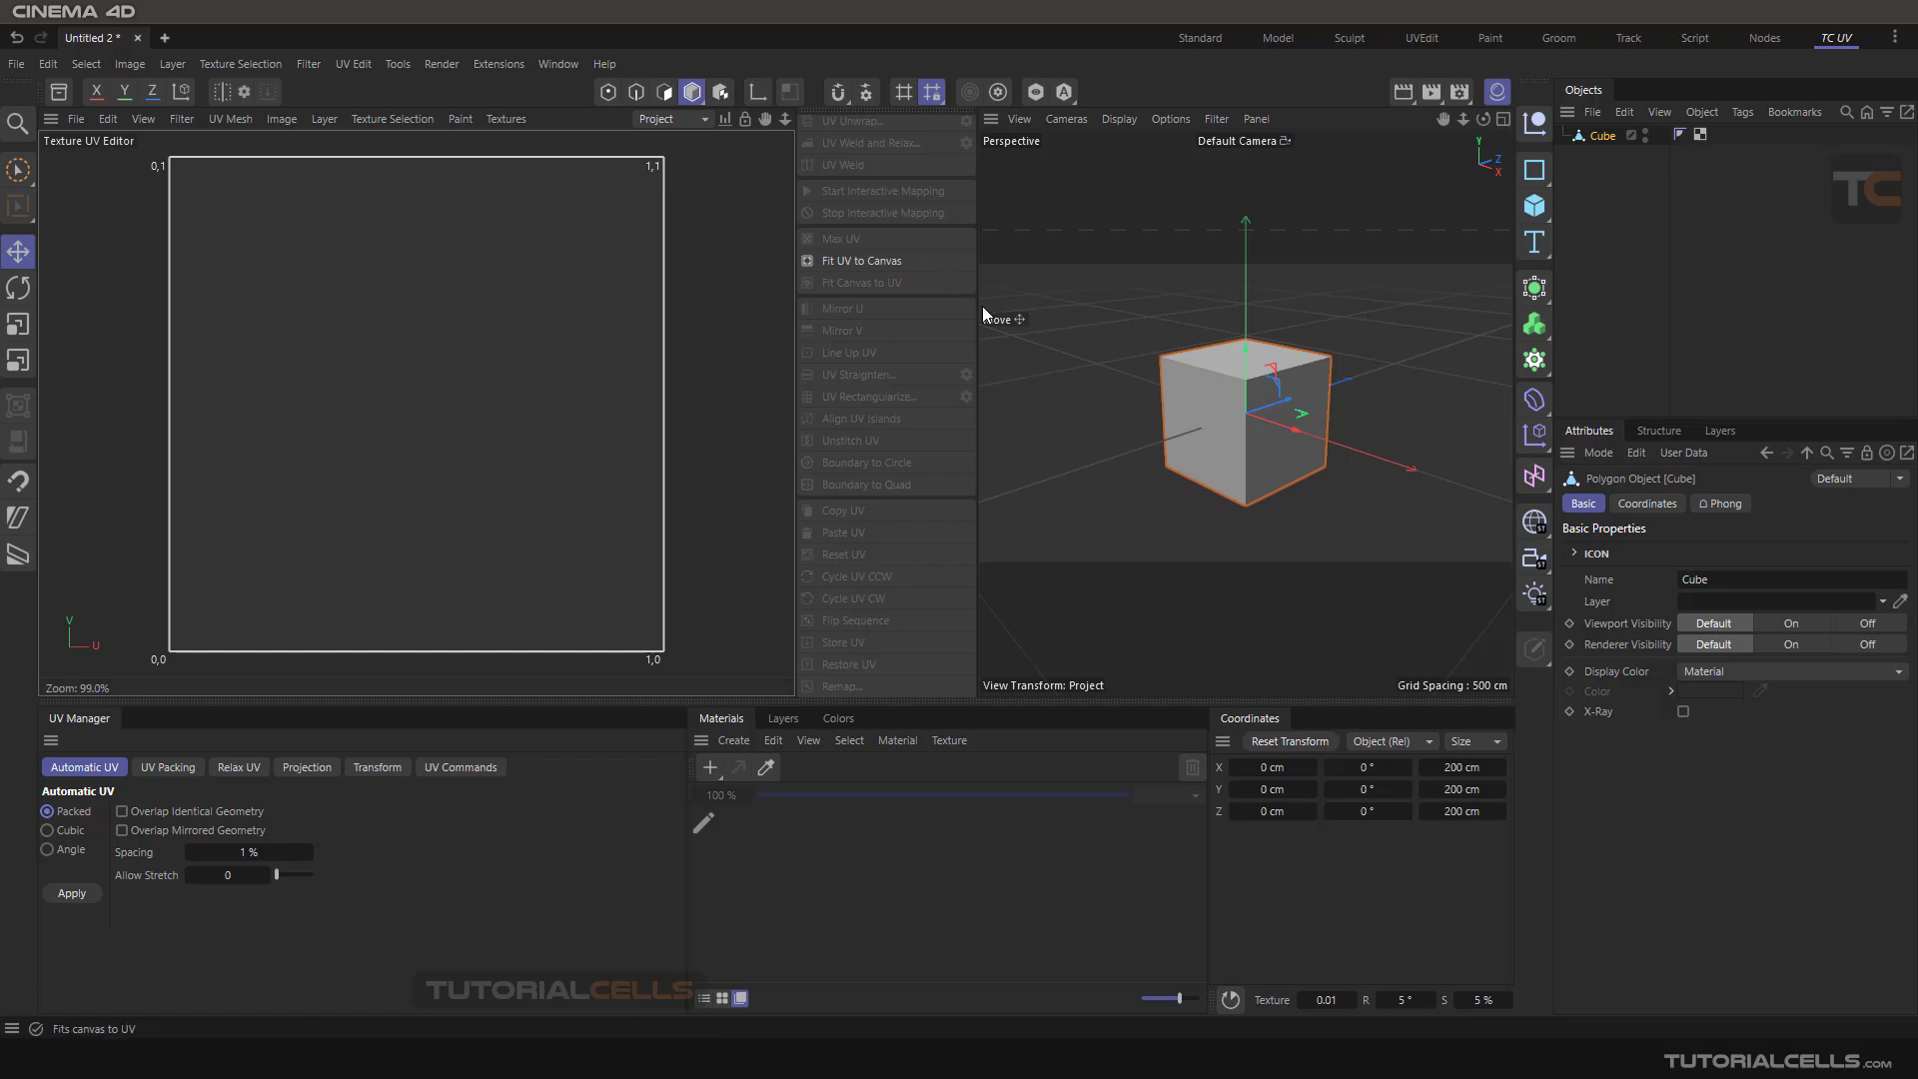
# Set the cube's UVW coordinates from a projection that unfolds its six faces into a cross-shaped layout
pyautogui.scroll(2, 984, 310)
pyautogui.scroll(3, 764, 324)
pyautogui.scroll(2, 843, 292)
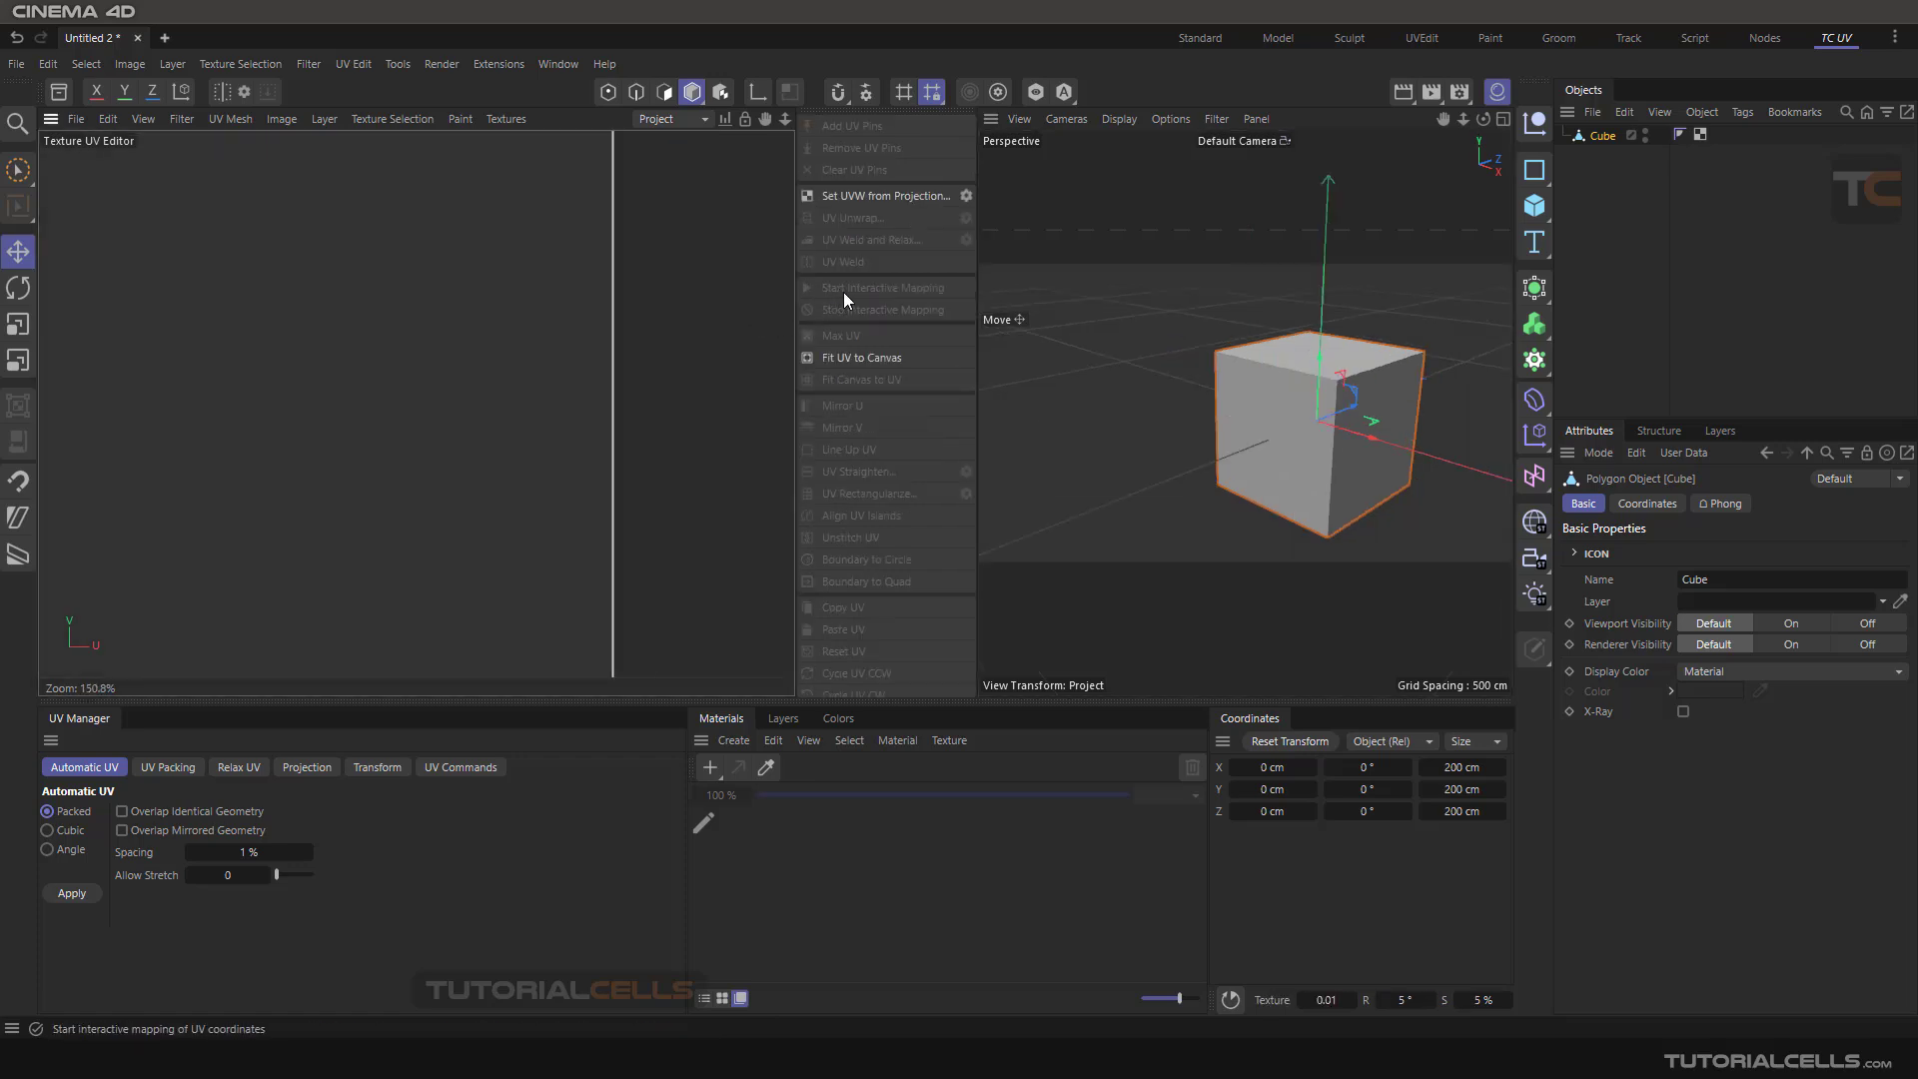
pyautogui.click(965, 196)
pyautogui.click(952, 420)
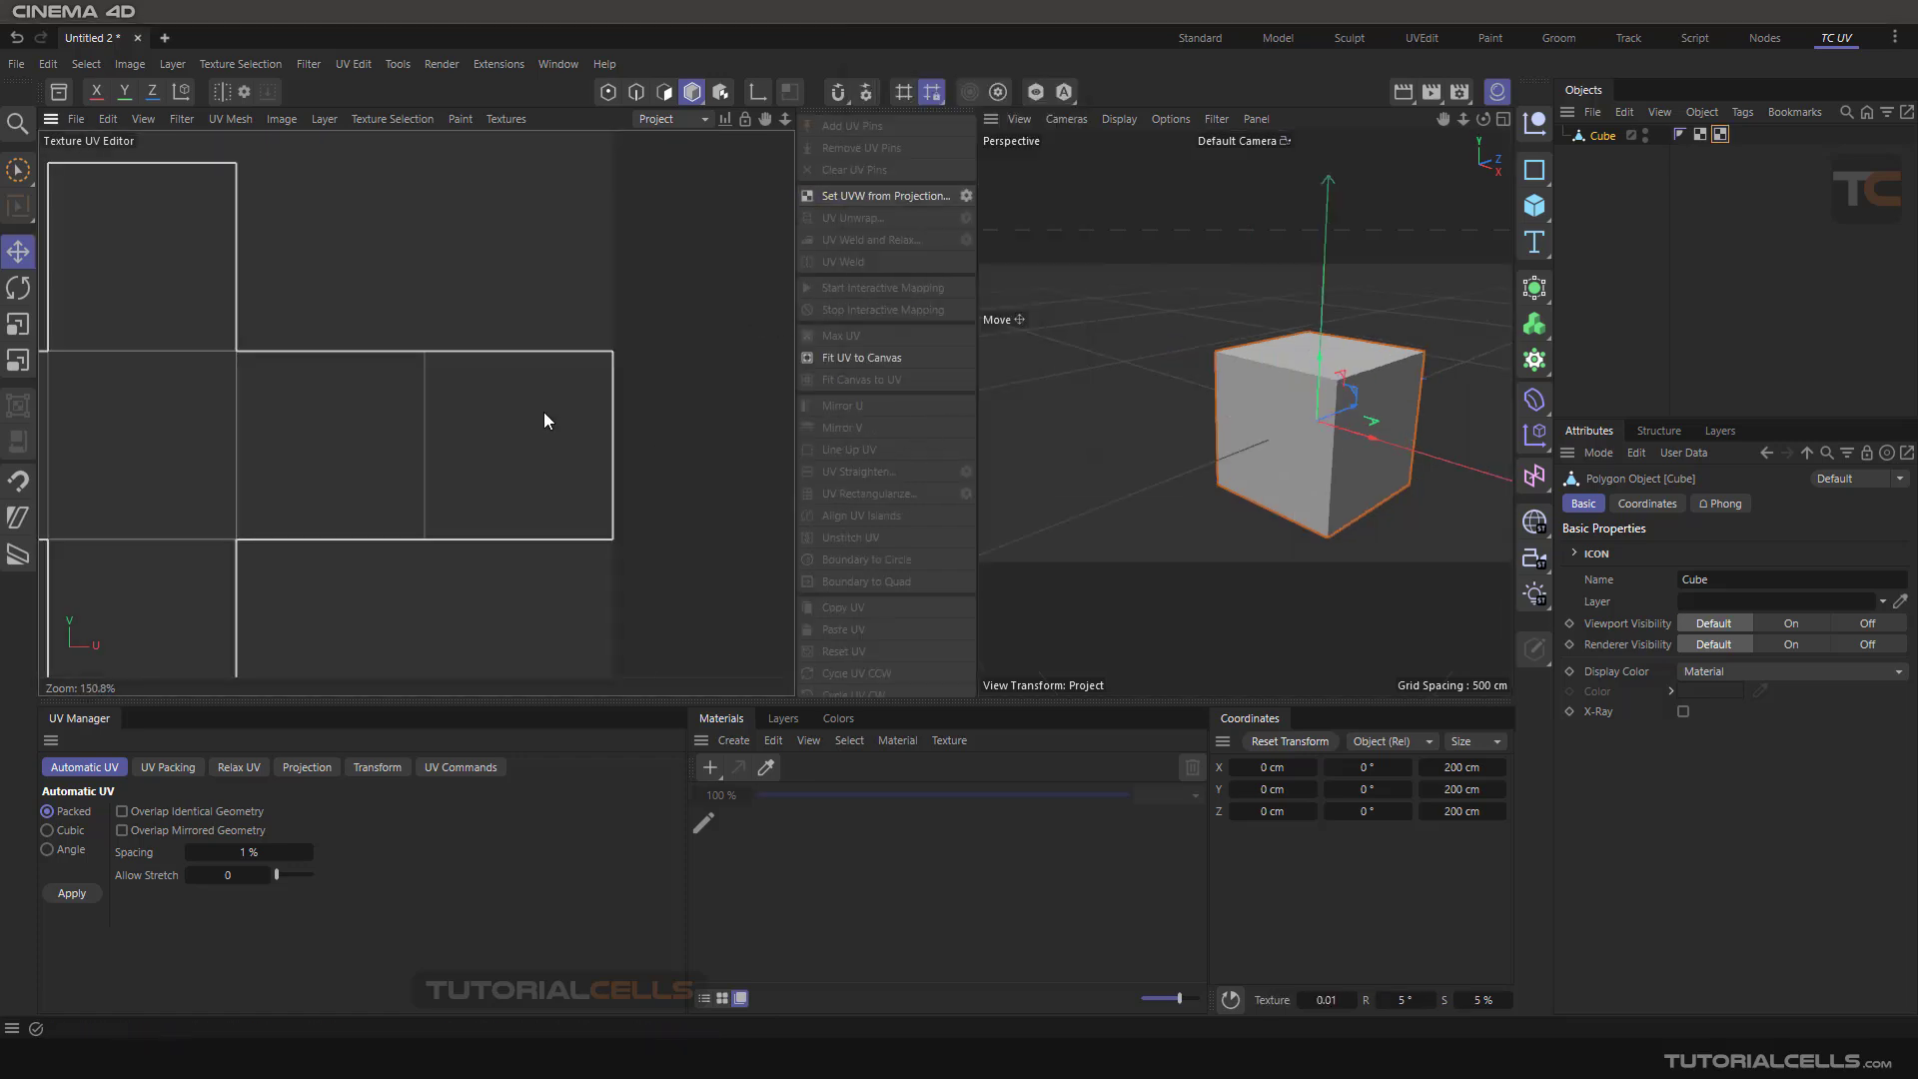
pyautogui.scroll(-5, 467, 400)
pyautogui.keyDown('alt'); pyautogui.moveTo(402, 429); pyautogui.dragTo(465, 420, button='middle'); pyautogui.keyUp('alt')
pyautogui.scroll(2, 401, 429)
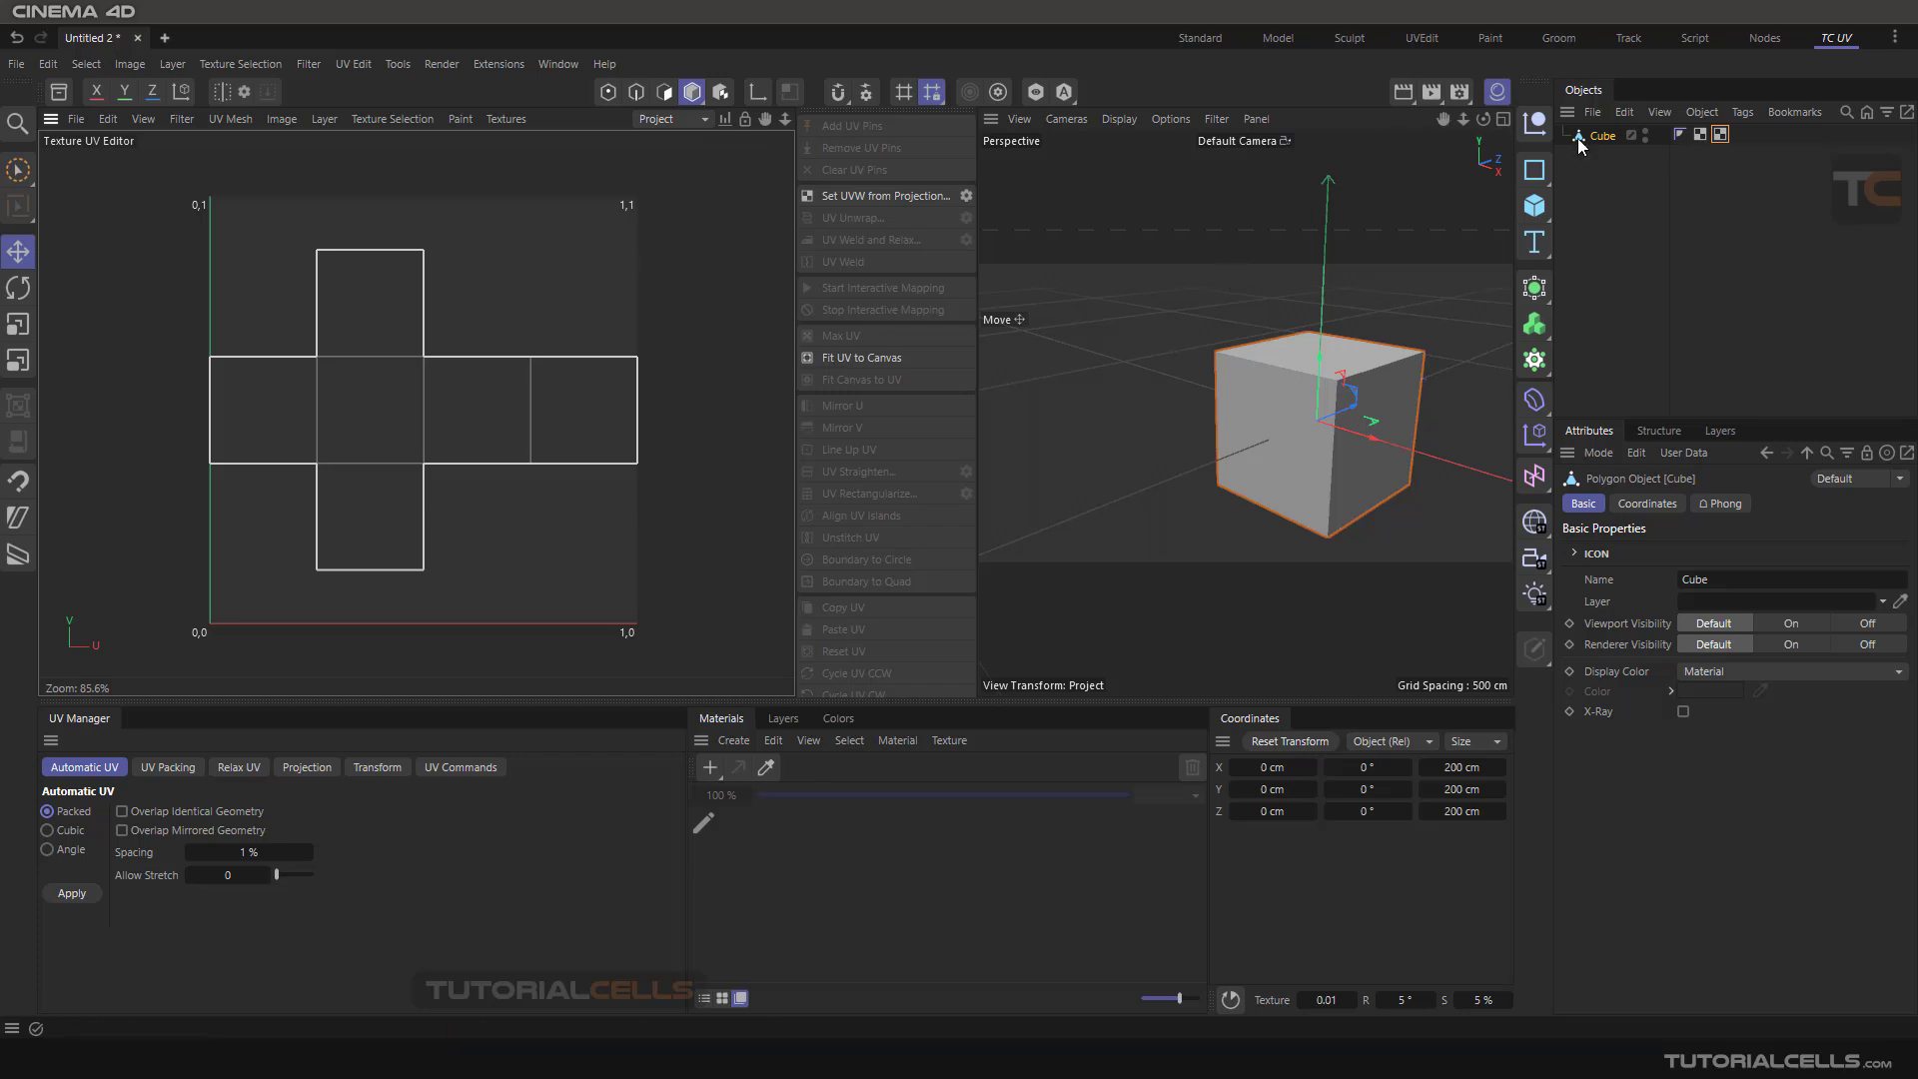
# Run the Paint Setup Wizard on the cube in the Paint layout, keeping Recalculate UV off and Single Material Mode on
pyautogui.click(1479, 42)
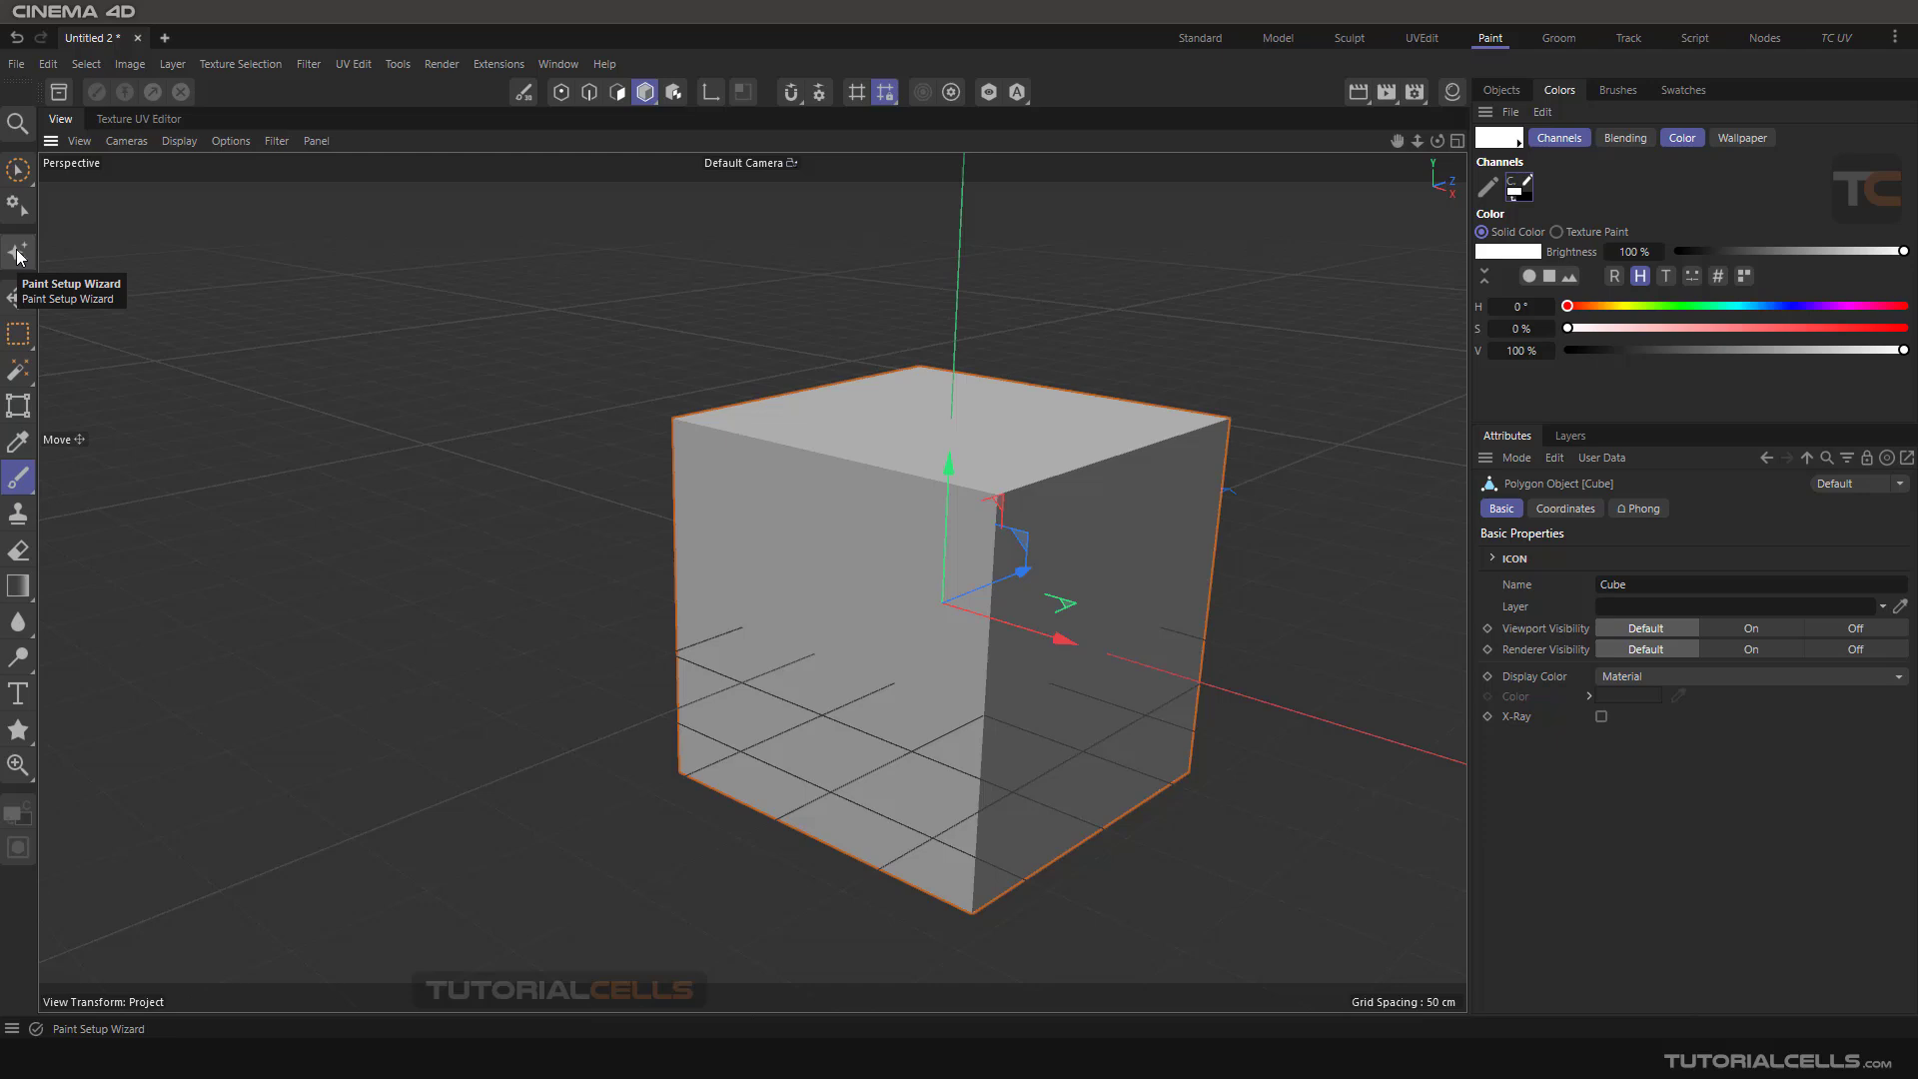
pyautogui.click(17, 252)
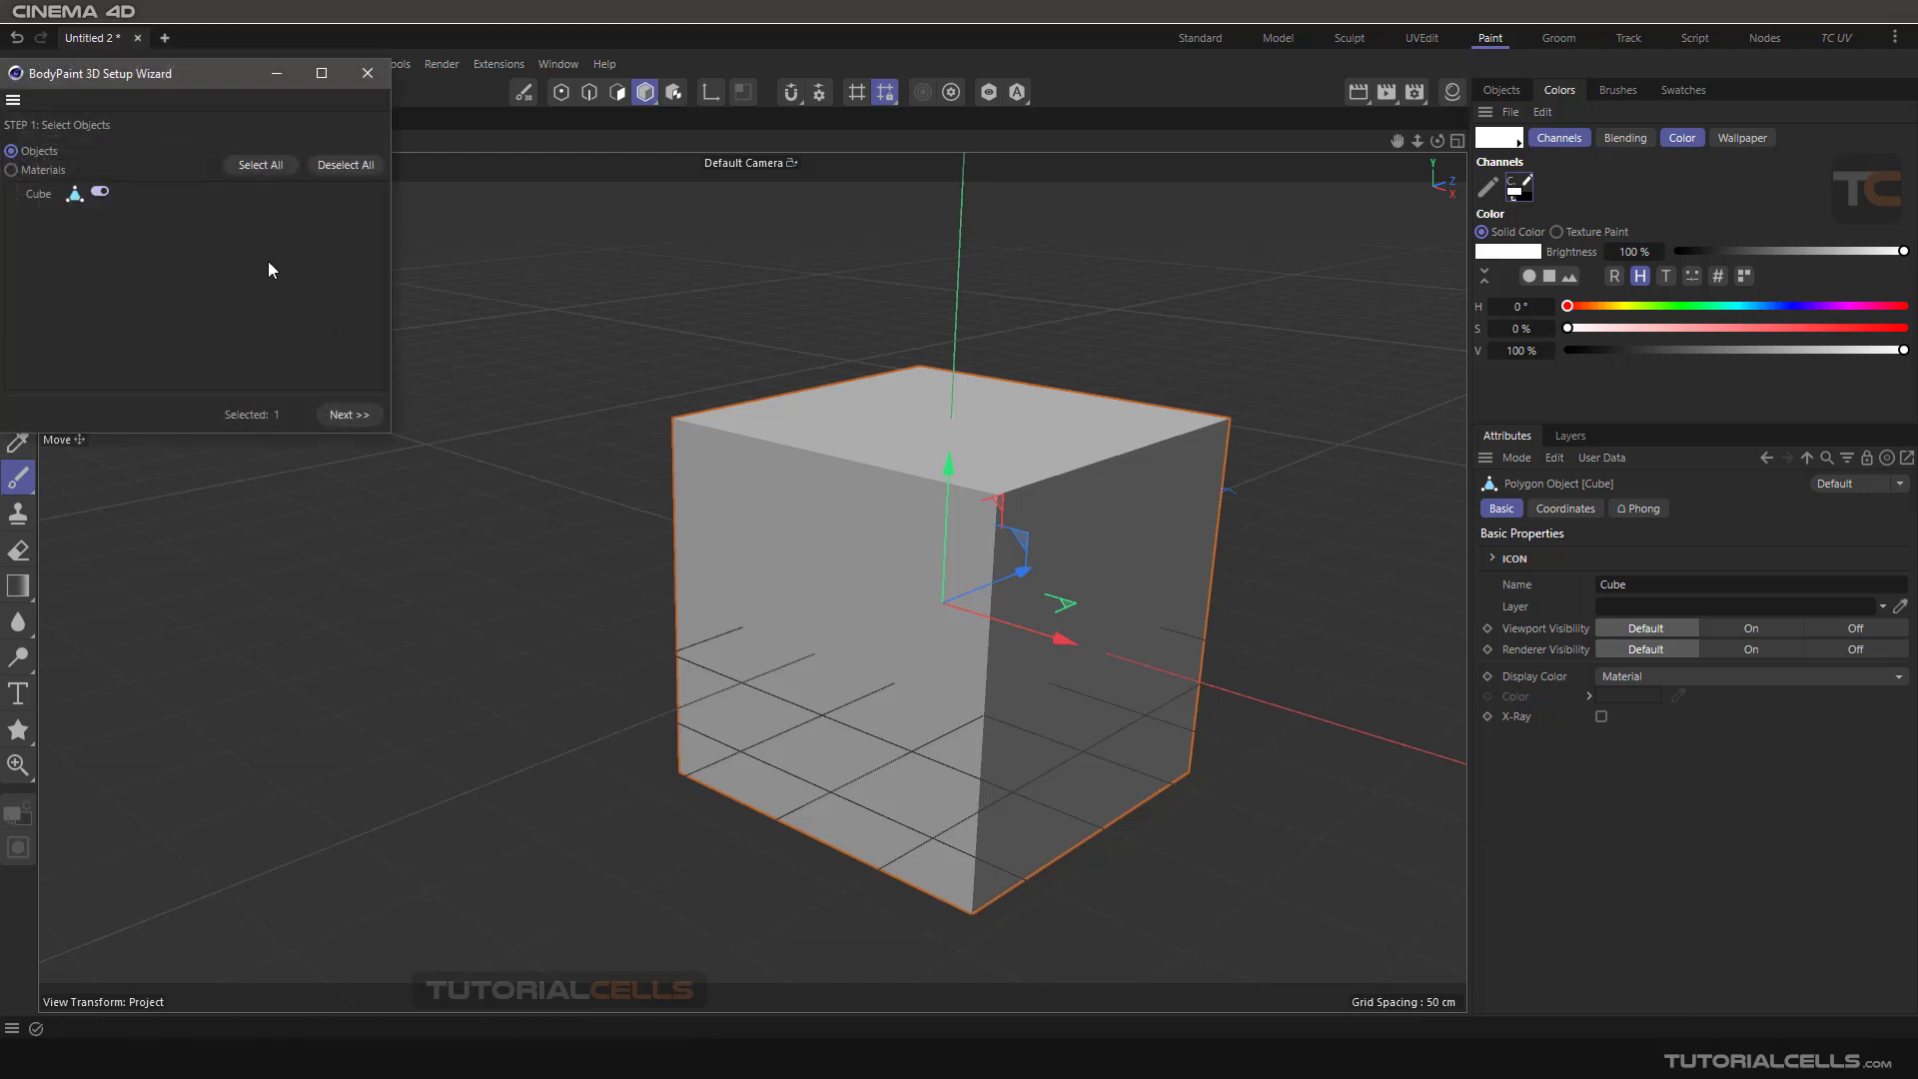
pyautogui.moveTo(220, 78); pyautogui.dragTo(392, 148)
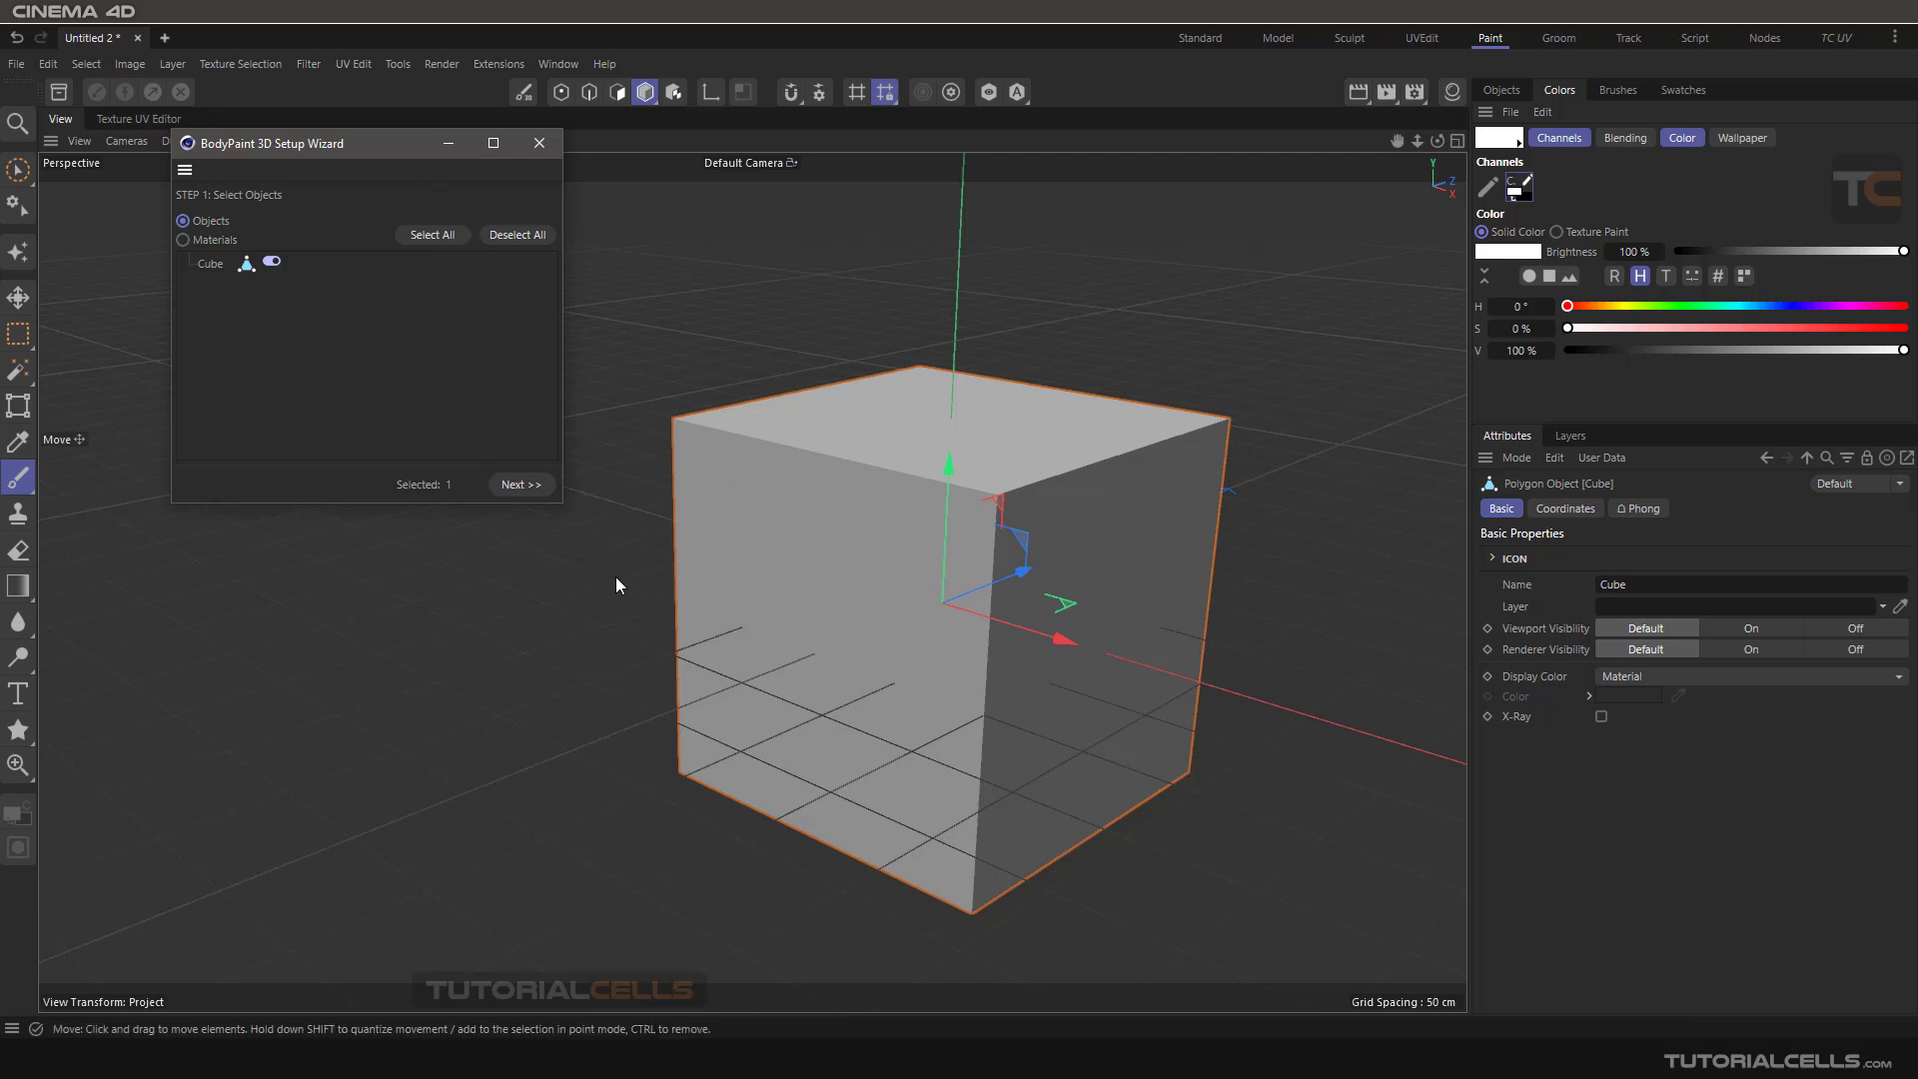
pyautogui.click(521, 485)
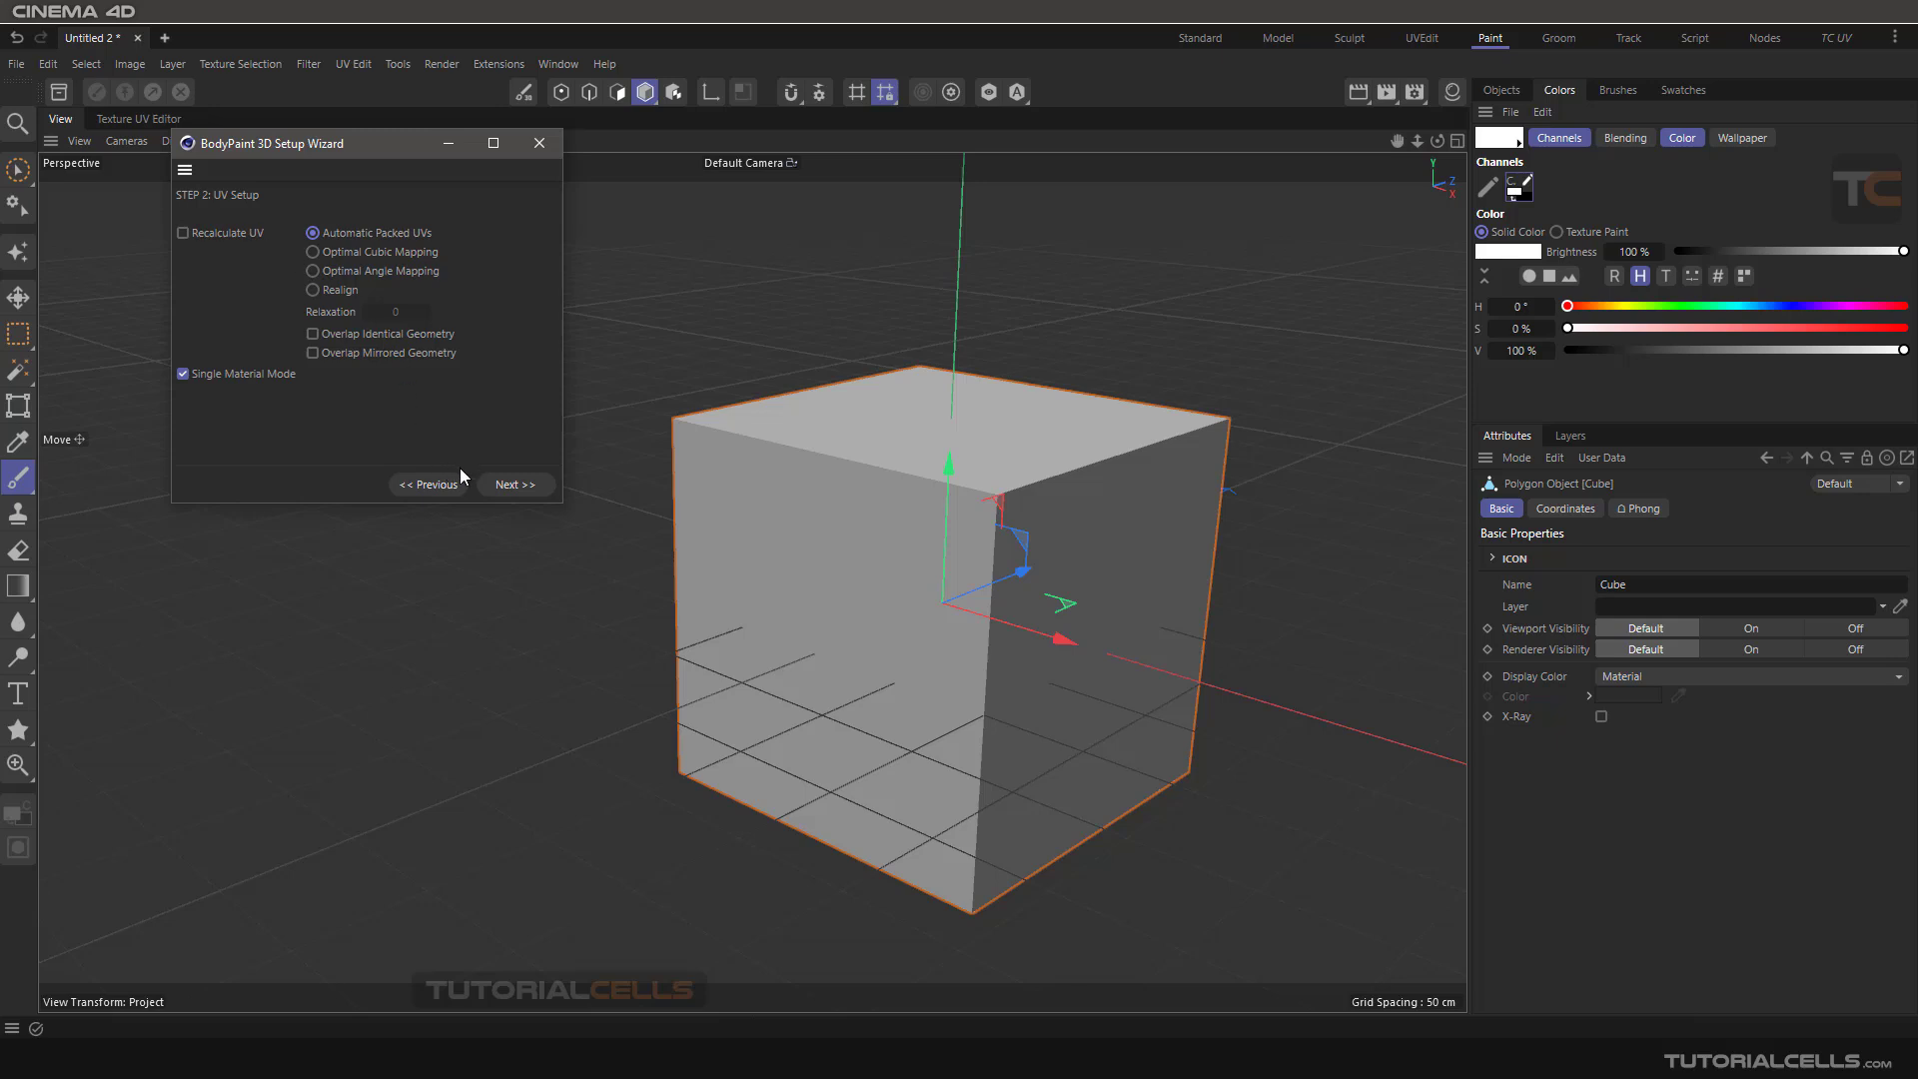
pyautogui.click(516, 485)
pyautogui.click(516, 484)
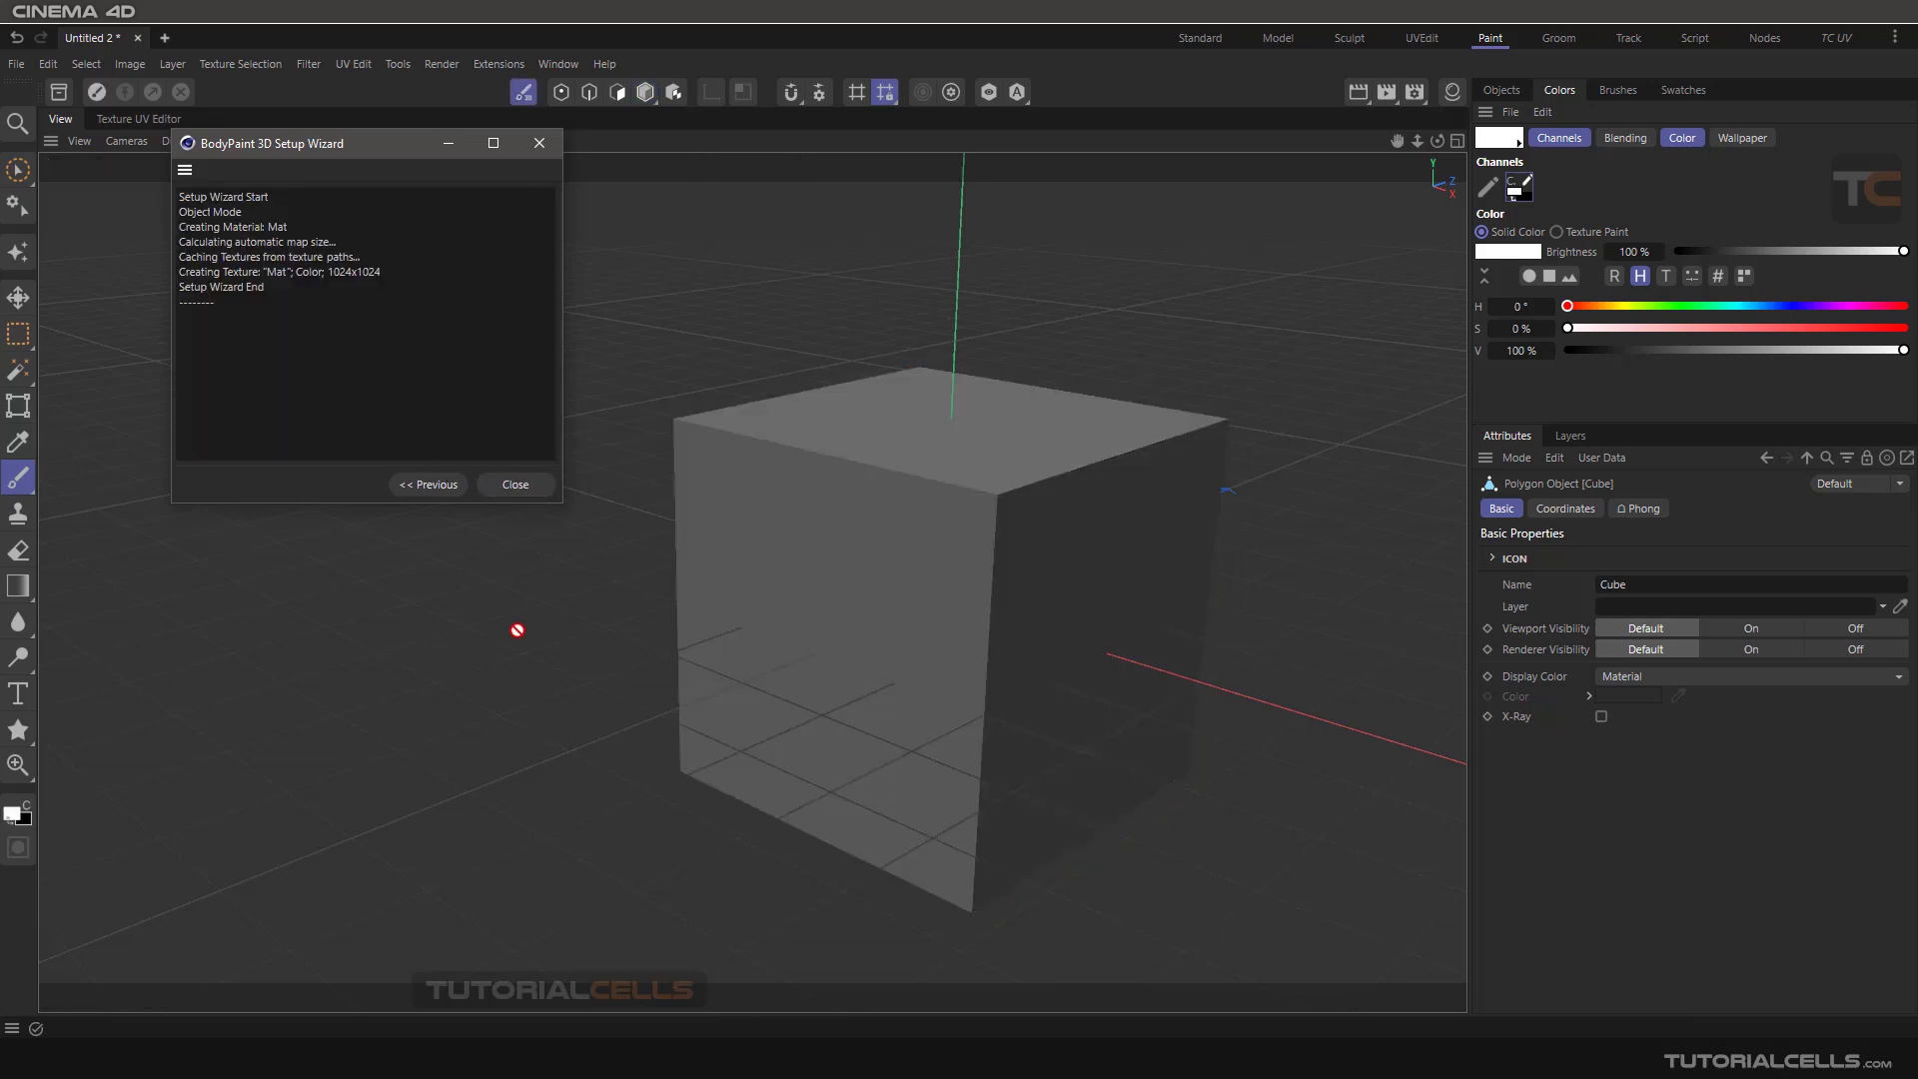
pyautogui.click(516, 485)
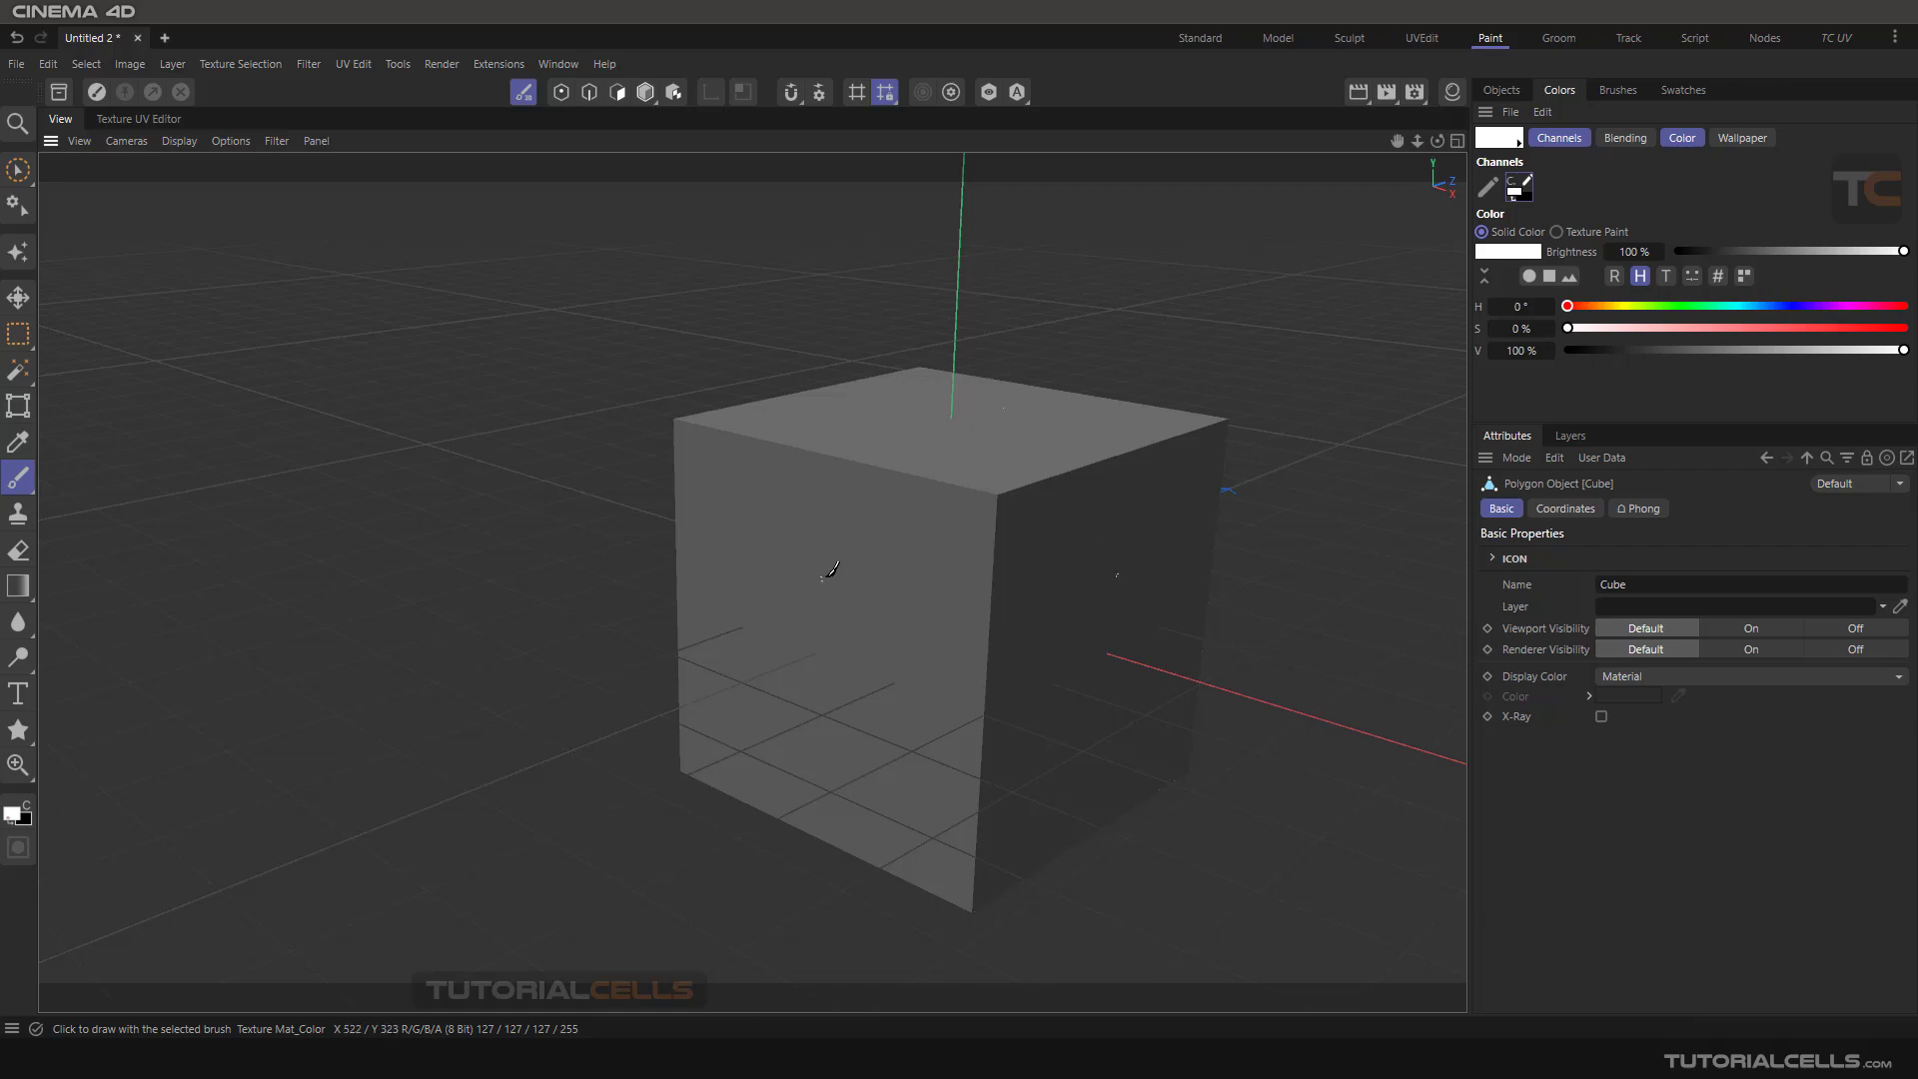
# Show the Mat color texture in the TC UV layout and hand-paint 1, 2, 3 and 4 with an X on four faces of the UV cross
pyautogui.click(1816, 36)
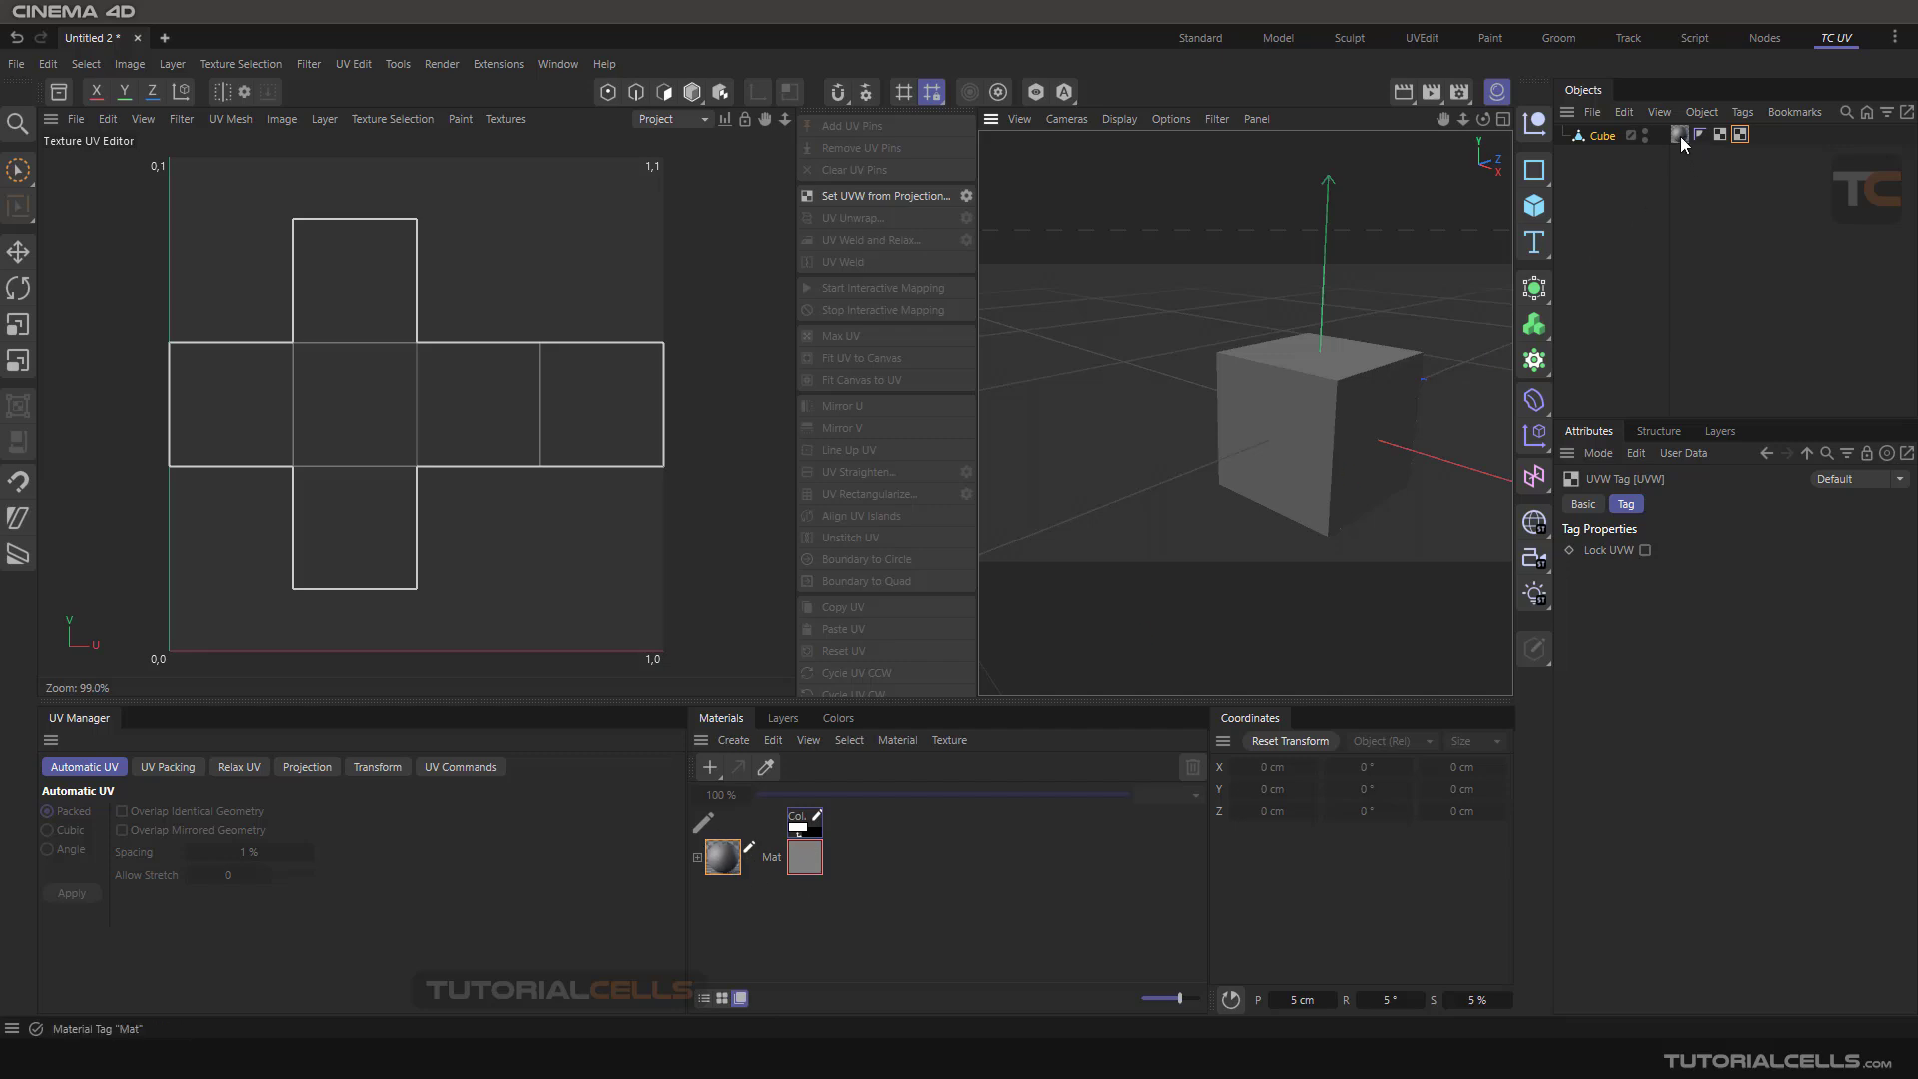
pyautogui.click(810, 861)
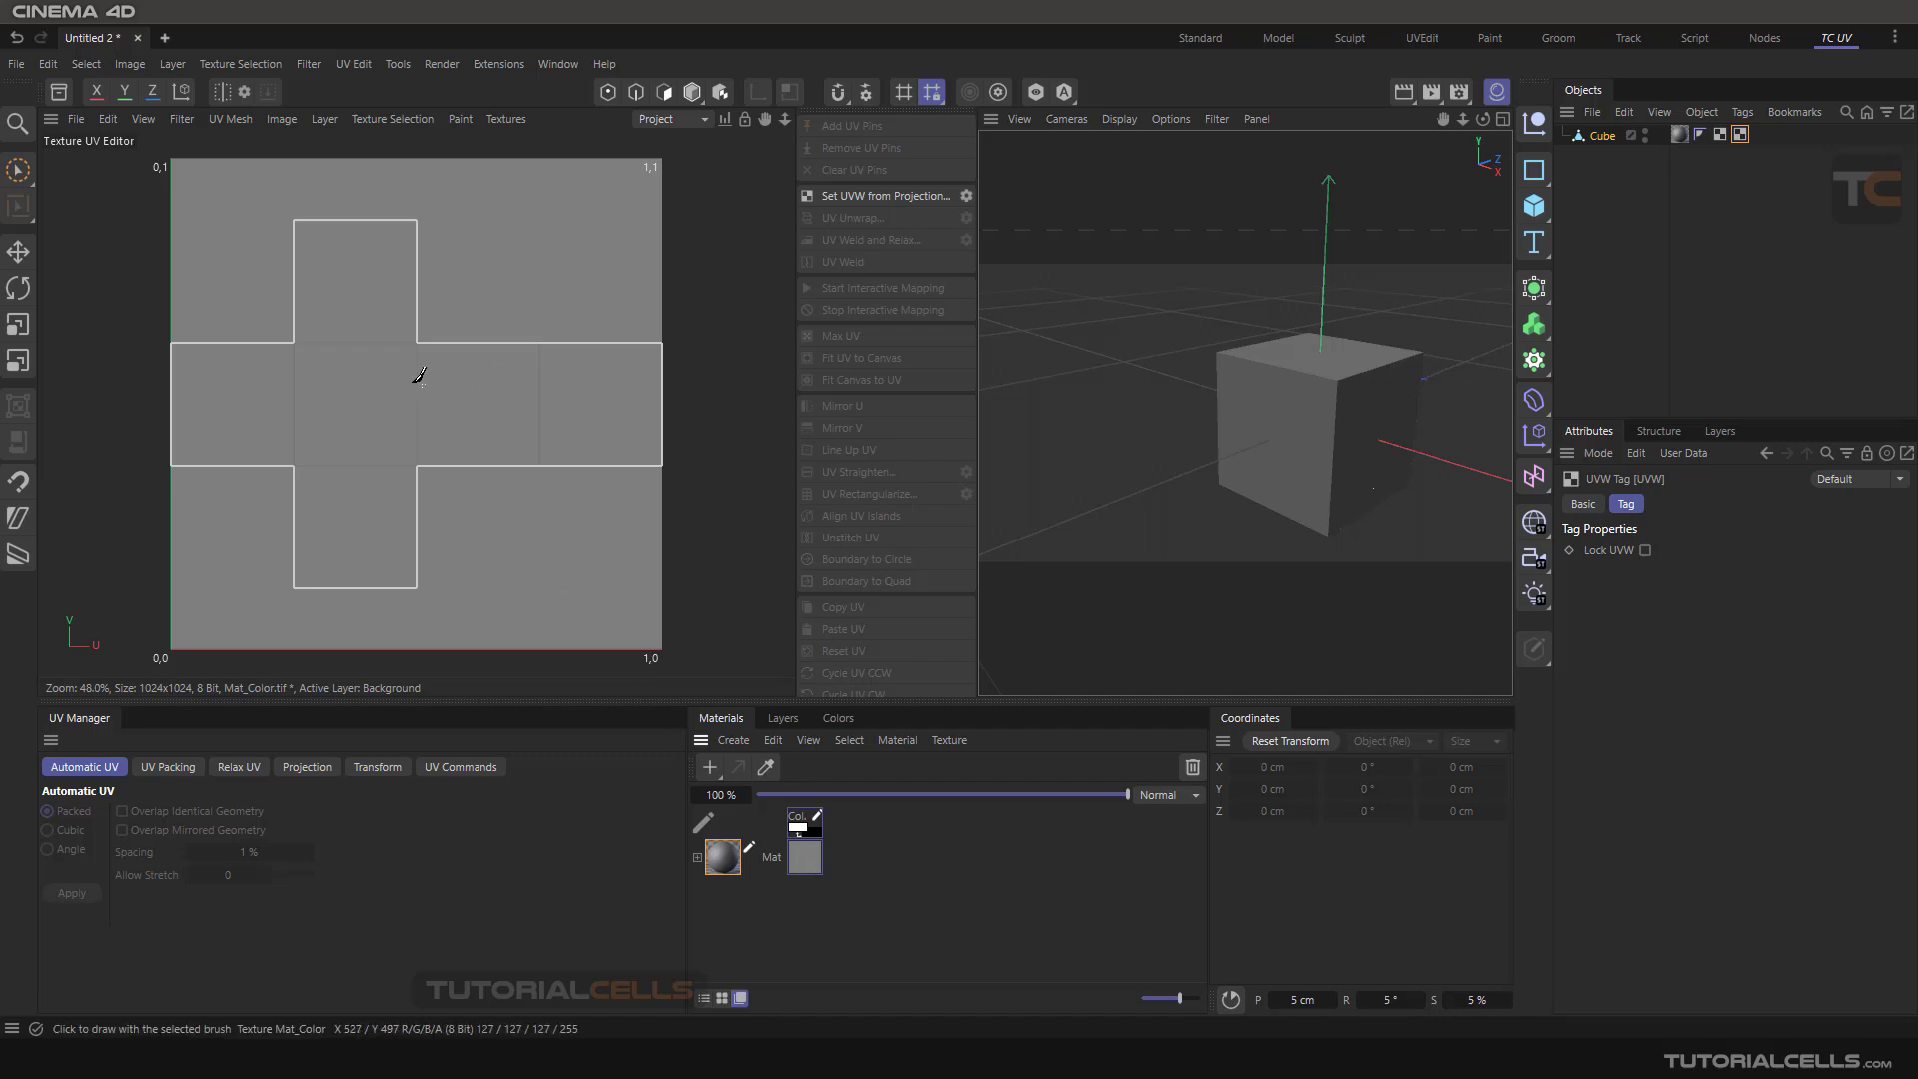
pyautogui.moveTo(222, 391)
pyautogui.mouseDown()
pyautogui.moveTo(230, 374)
pyautogui.moveTo(235, 436)
pyautogui.mouseUp()
pyautogui.moveTo(343, 262); pyautogui.dragTo(382, 280)
pyautogui.moveTo(463, 396); pyautogui.dragTo(454, 435)
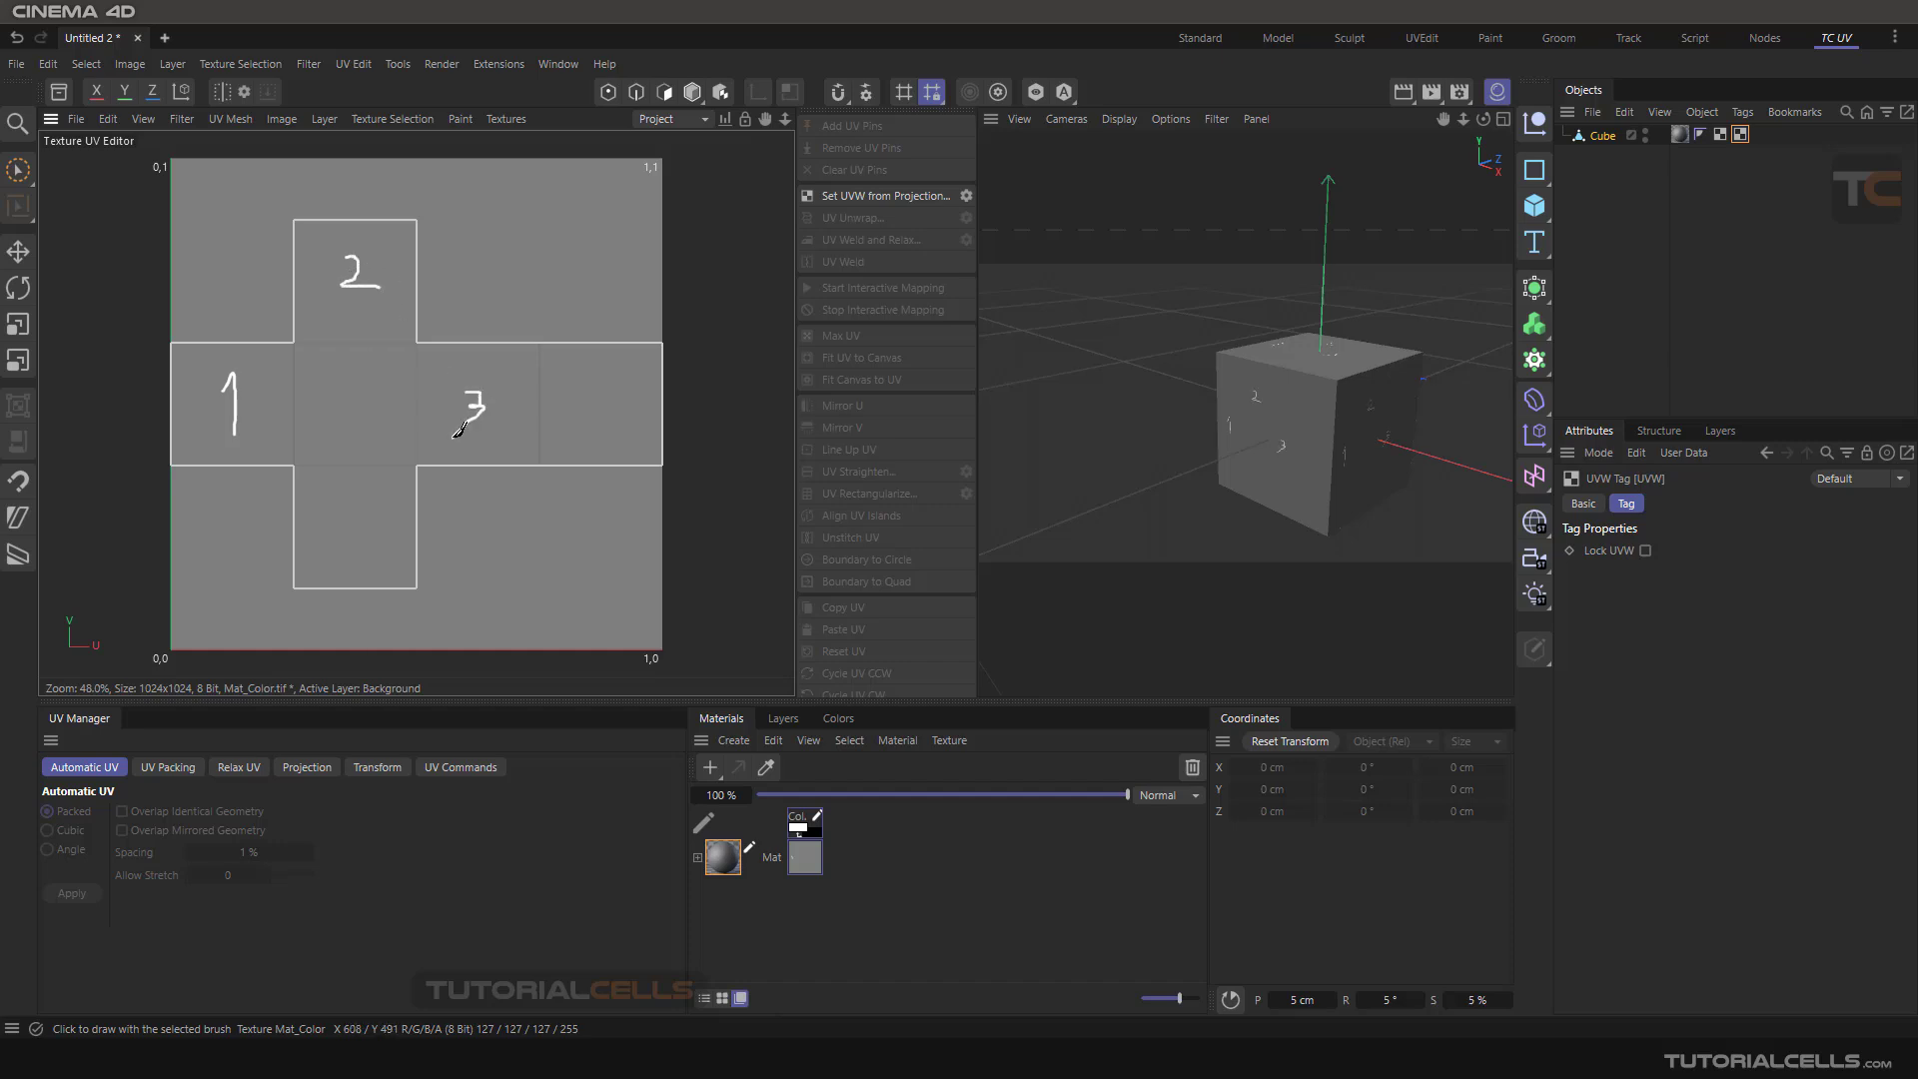
pyautogui.moveTo(604, 386)
pyautogui.mouseDown()
pyautogui.moveTo(586, 419)
pyautogui.moveTo(619, 389)
pyautogui.moveTo(646, 399)
pyautogui.mouseUp()
# Store the UV coordinates of the polygon marked 4 X, and move that polygon to the empty texture area above, about U 0.79, V 0.84
pyautogui.click(665, 91)
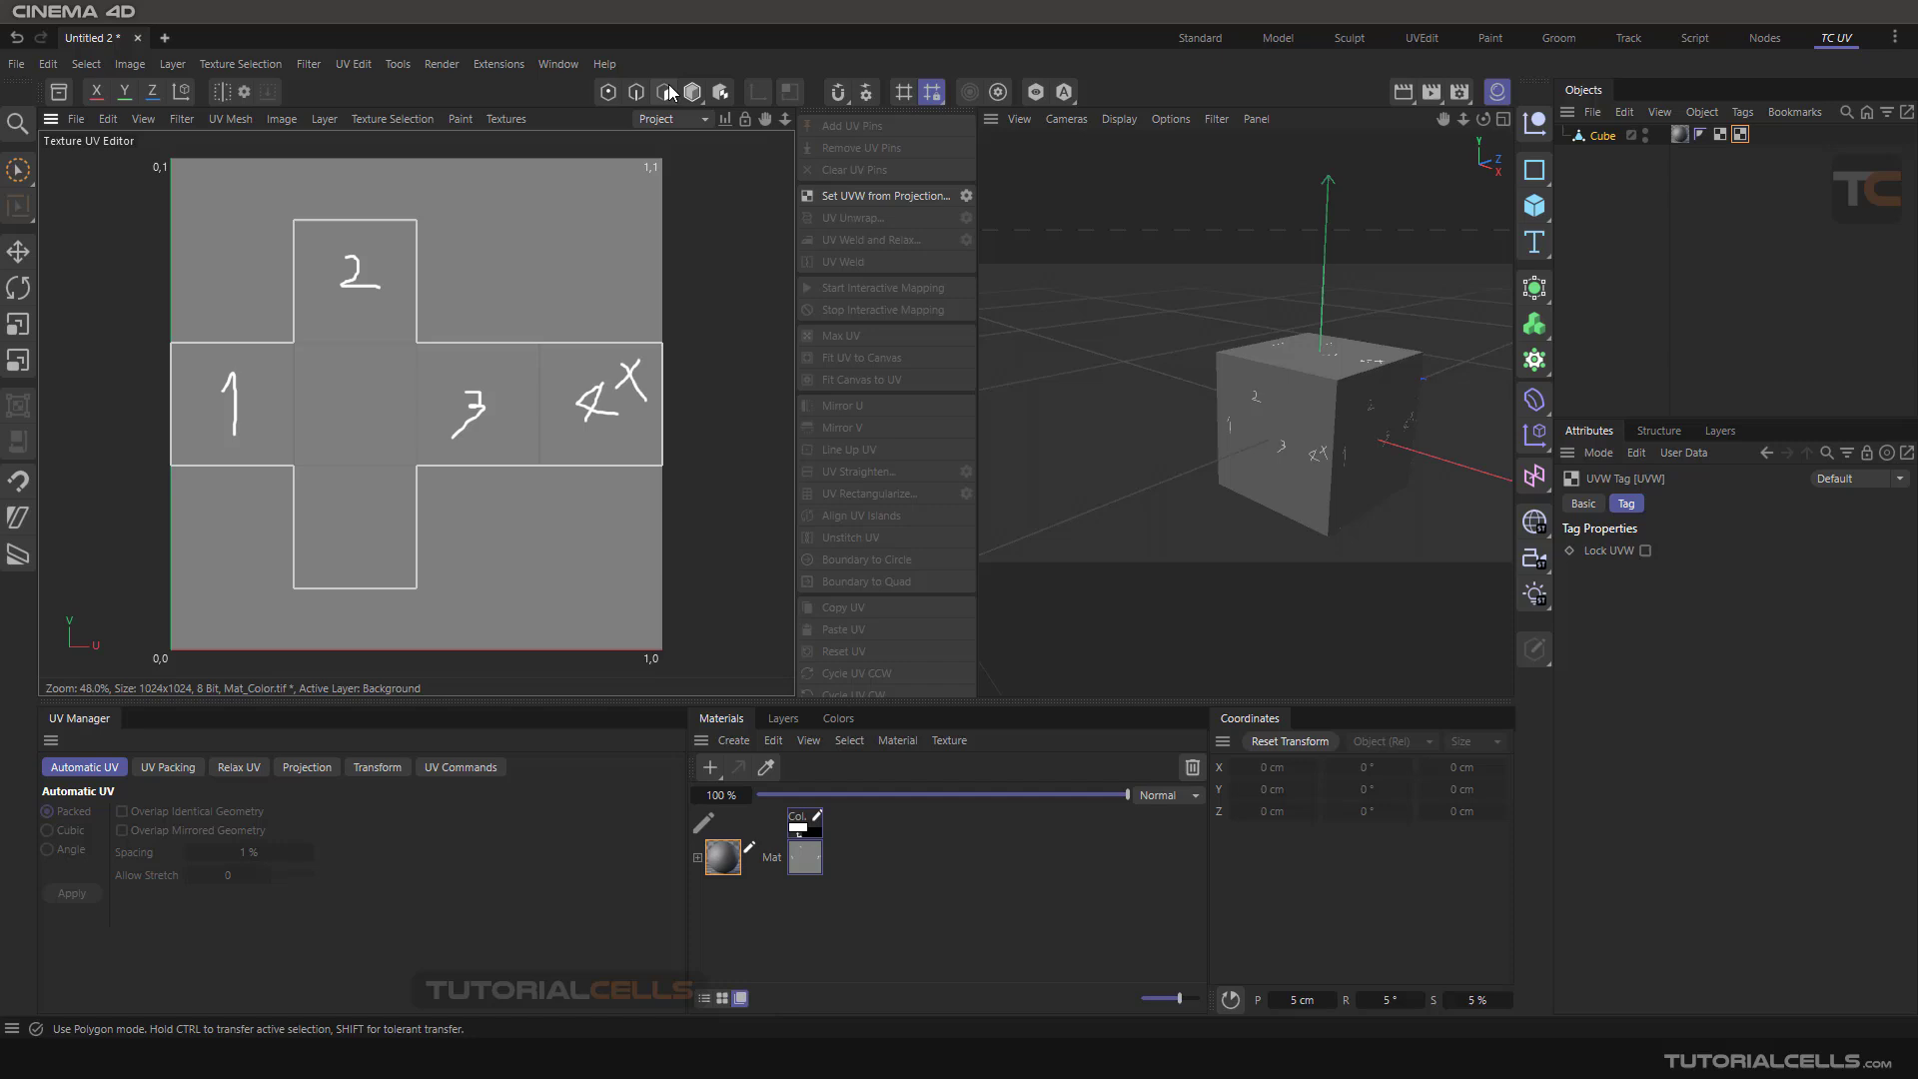
pyautogui.click(591, 351)
pyautogui.click(591, 351)
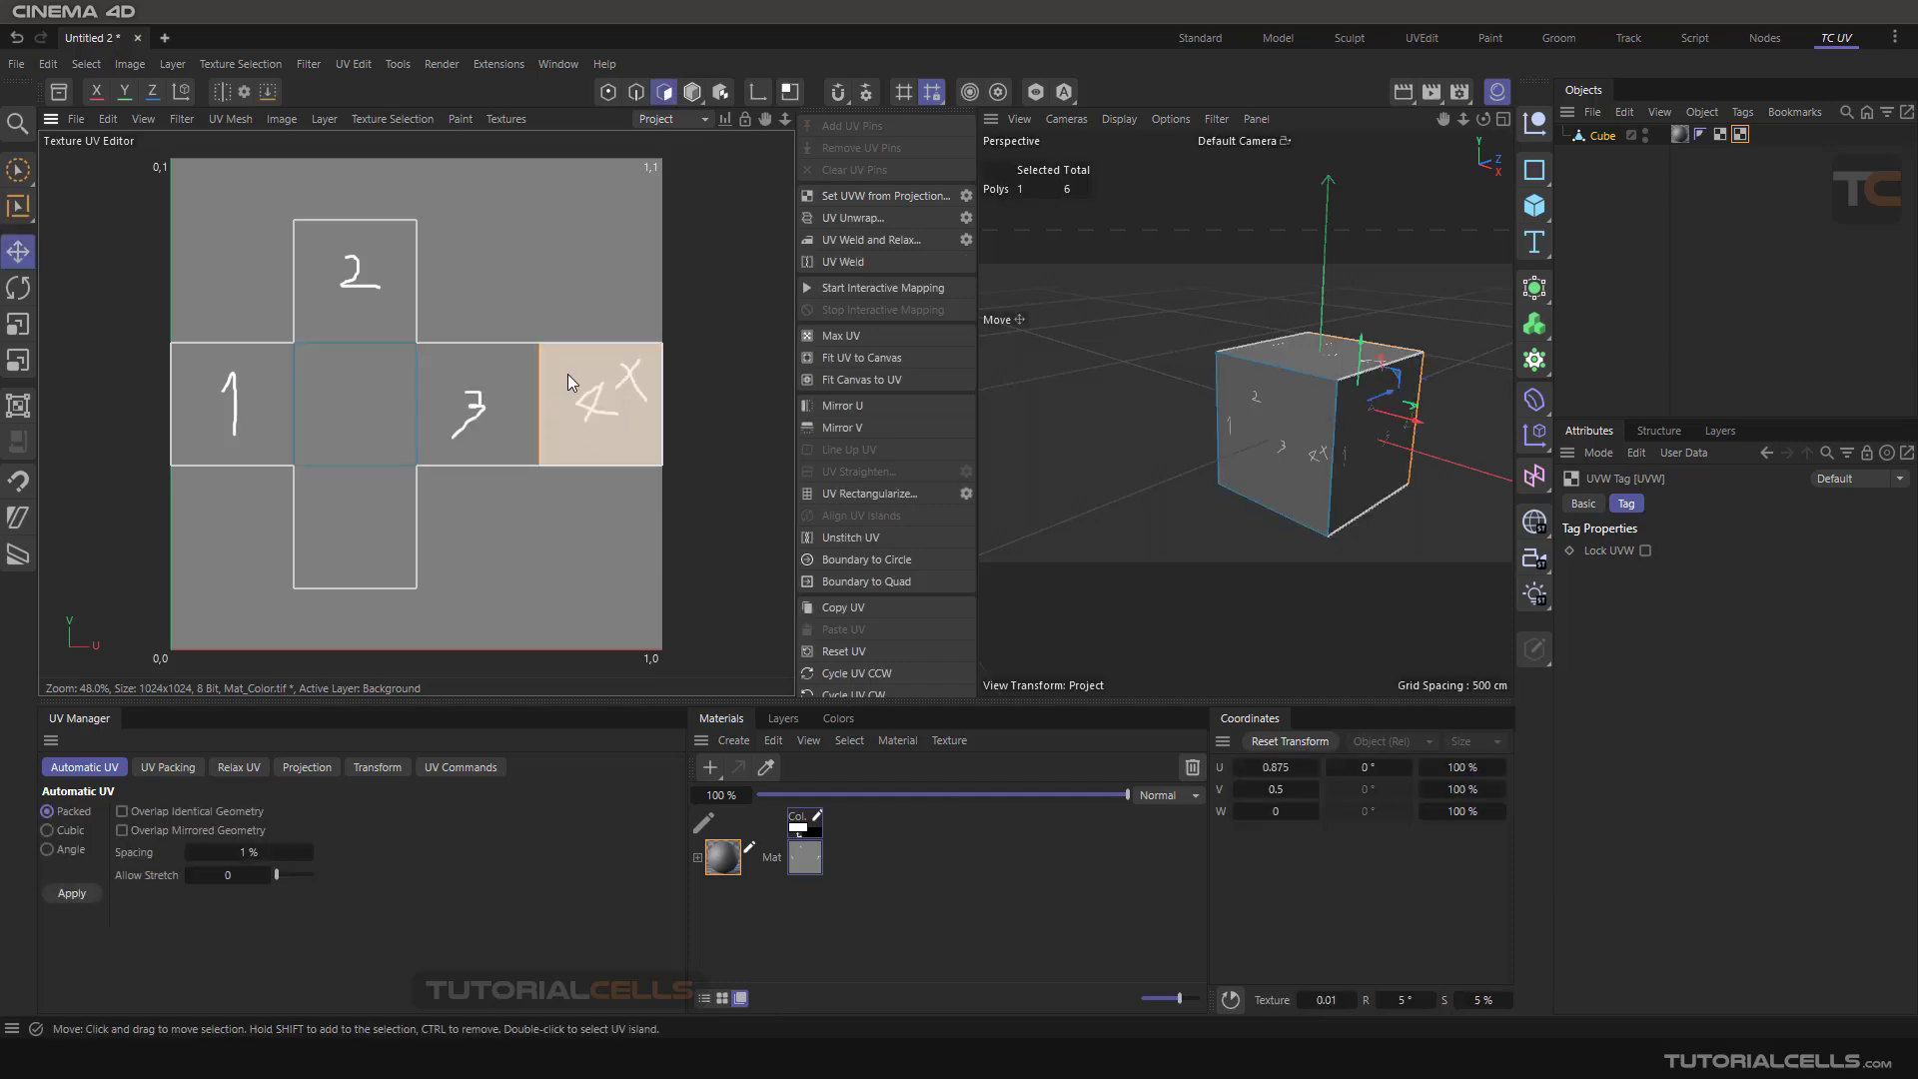
pyautogui.scroll(-2, 845, 619)
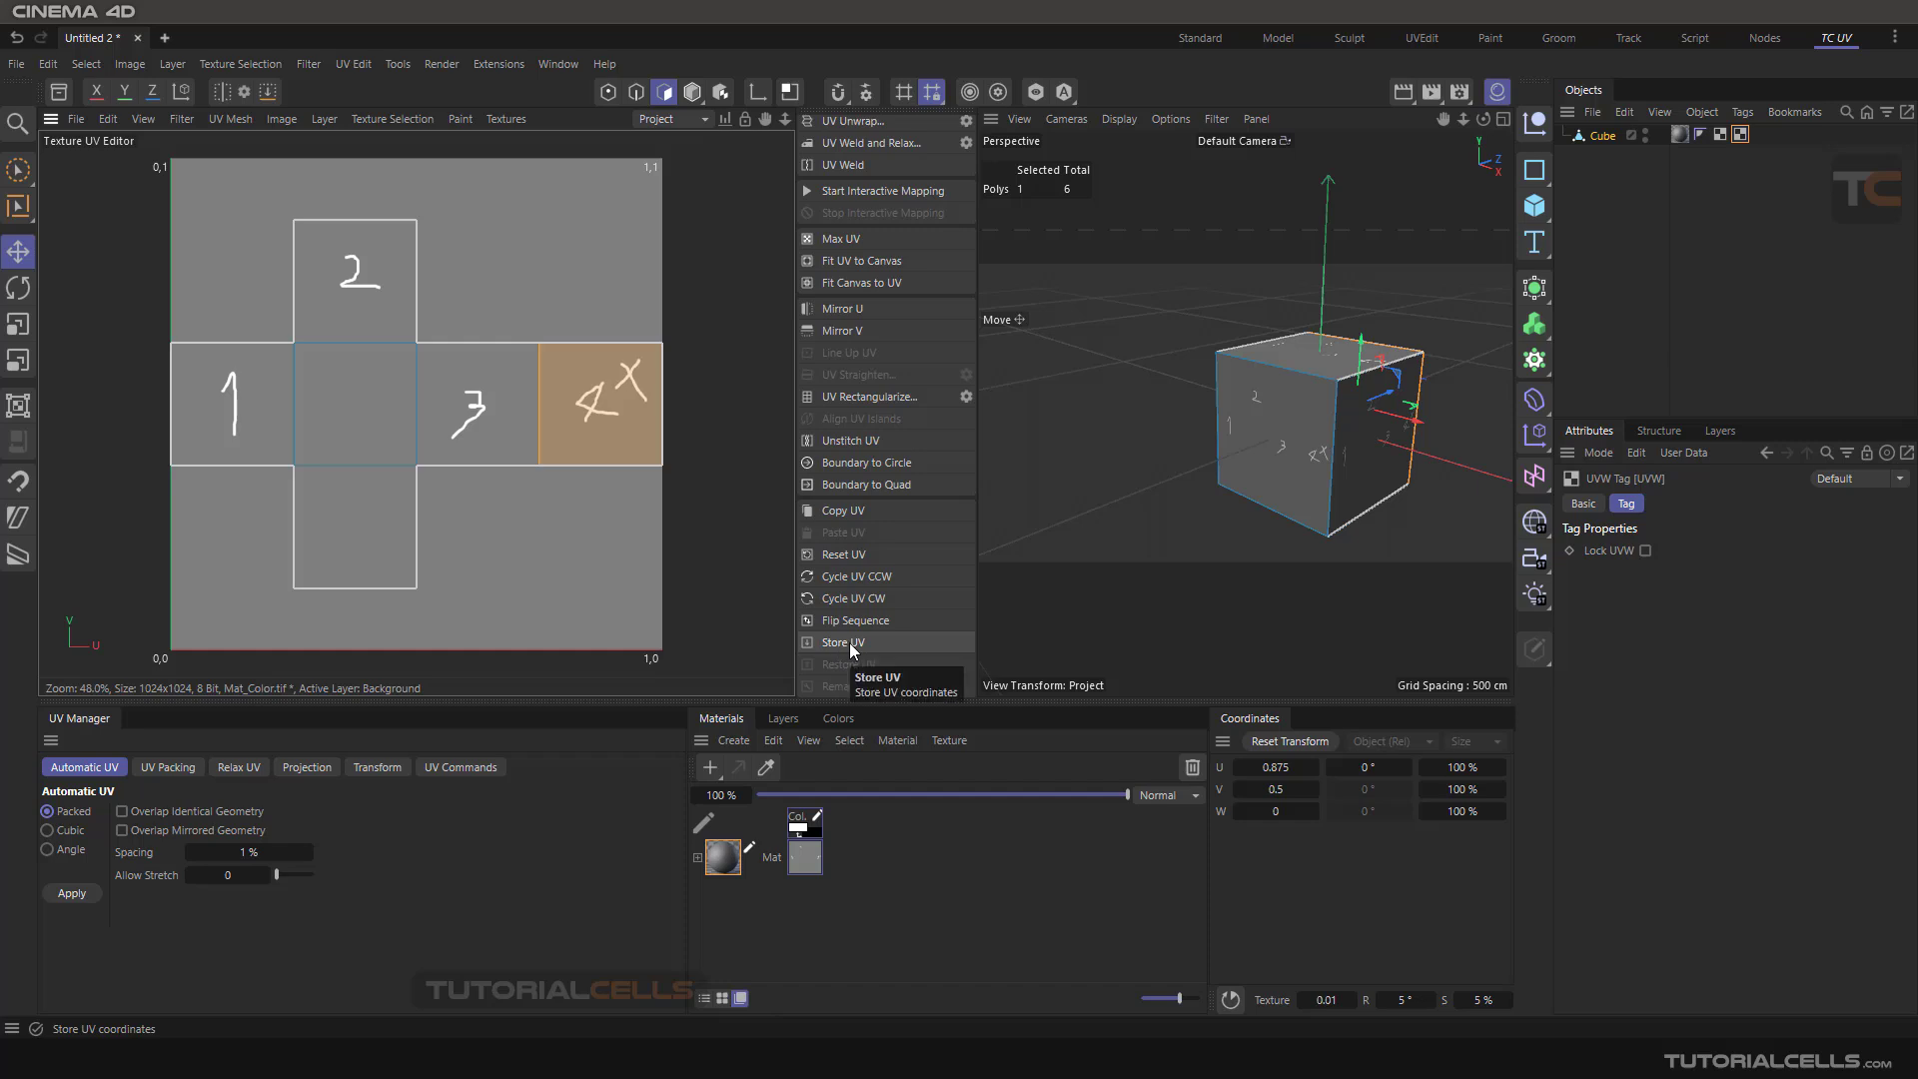
pyautogui.click(850, 645)
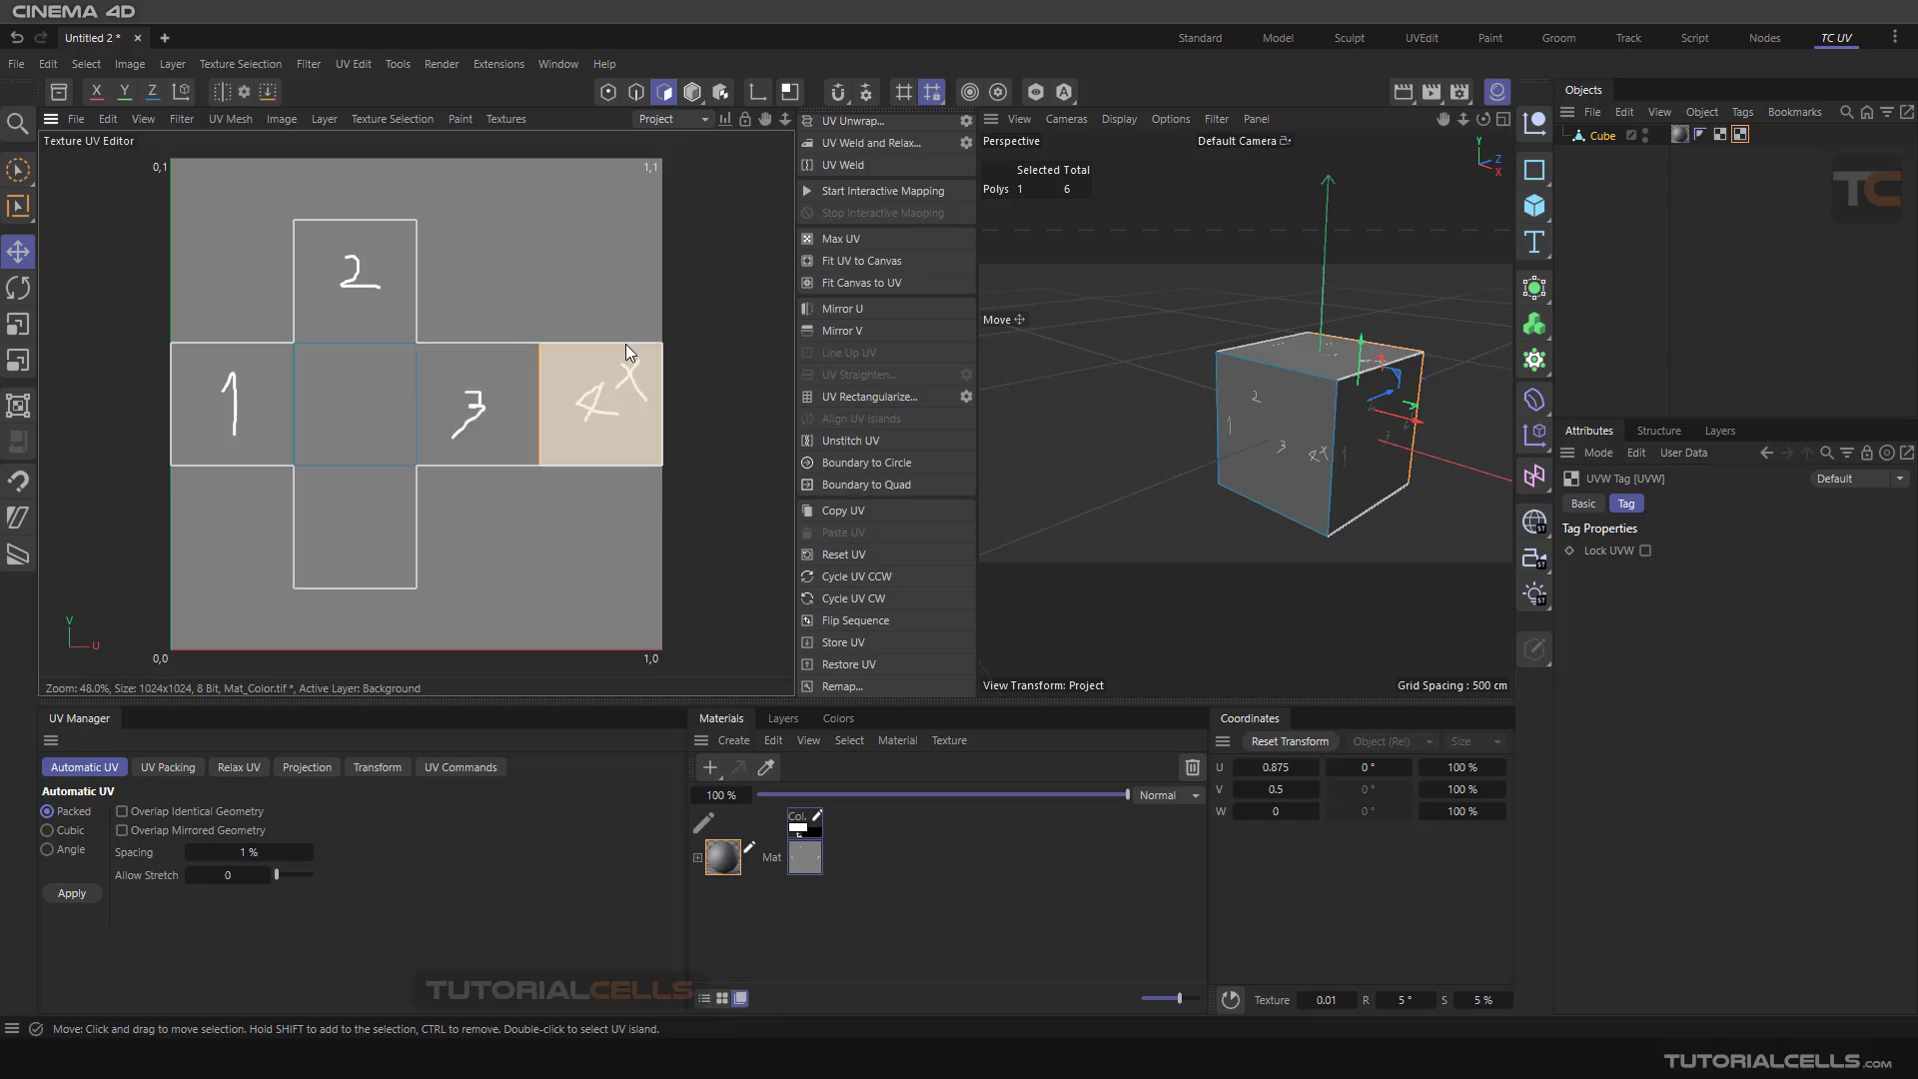
pyautogui.moveTo(596, 356); pyautogui.dragTo(552, 190)
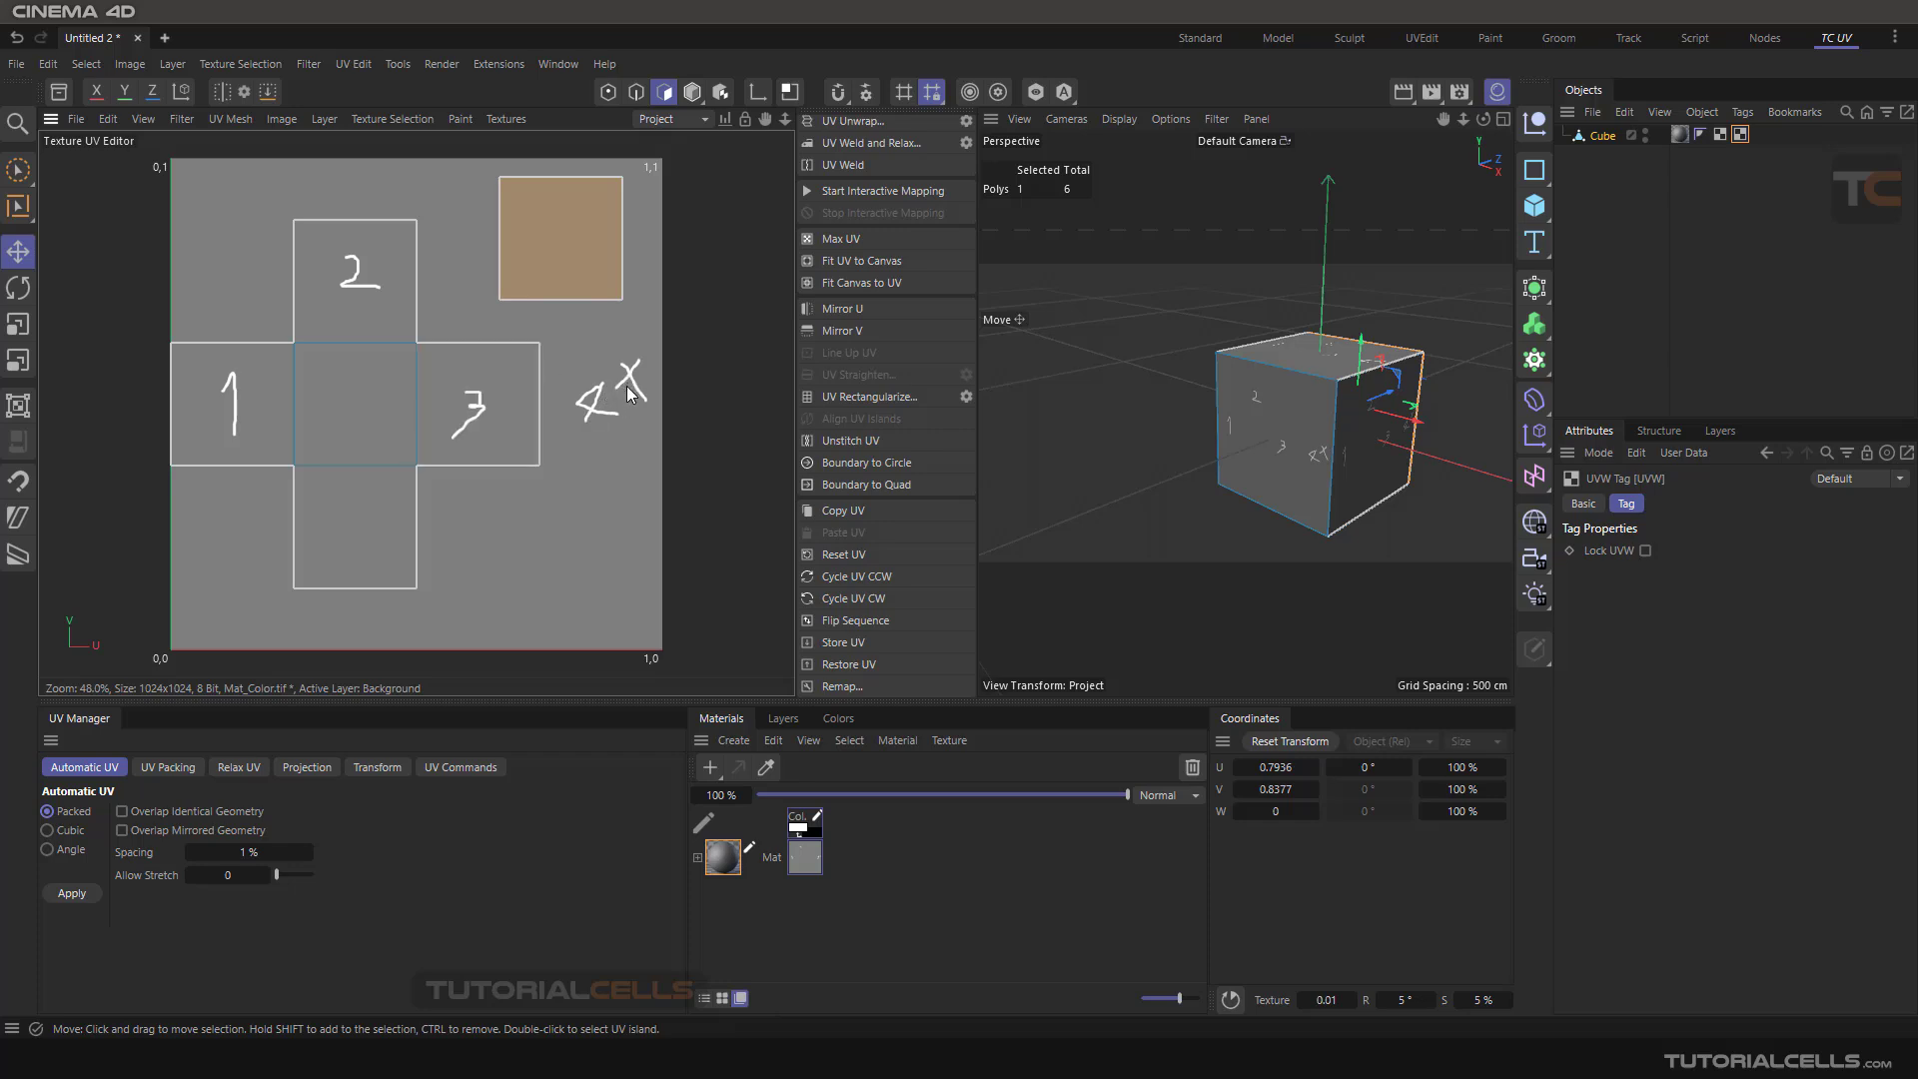
pyautogui.click(620, 281)
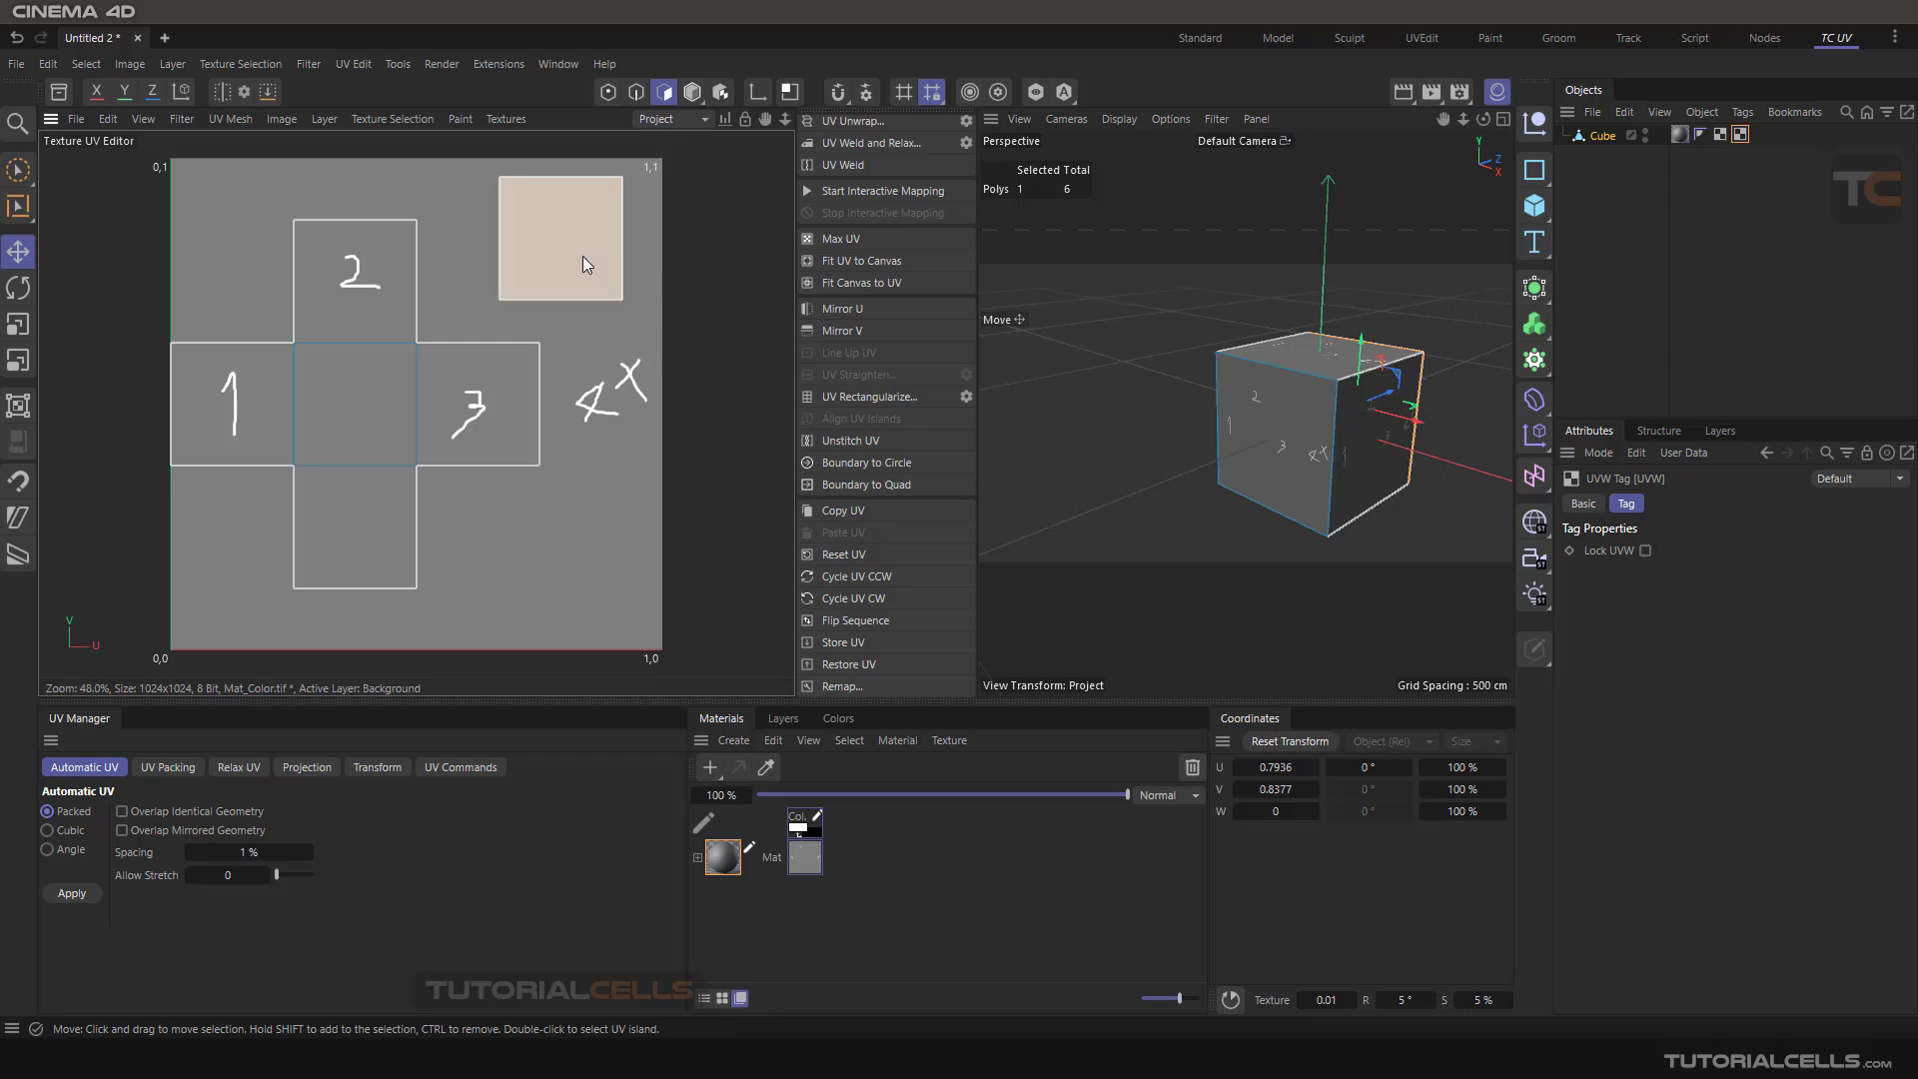
# Try remapping the Color texture onto the moved UV polygon with Cut disabled, and undo the remap
pyautogui.click(855, 681)
pyautogui.moveTo(814, 566); pyautogui.dragTo(1020, 407)
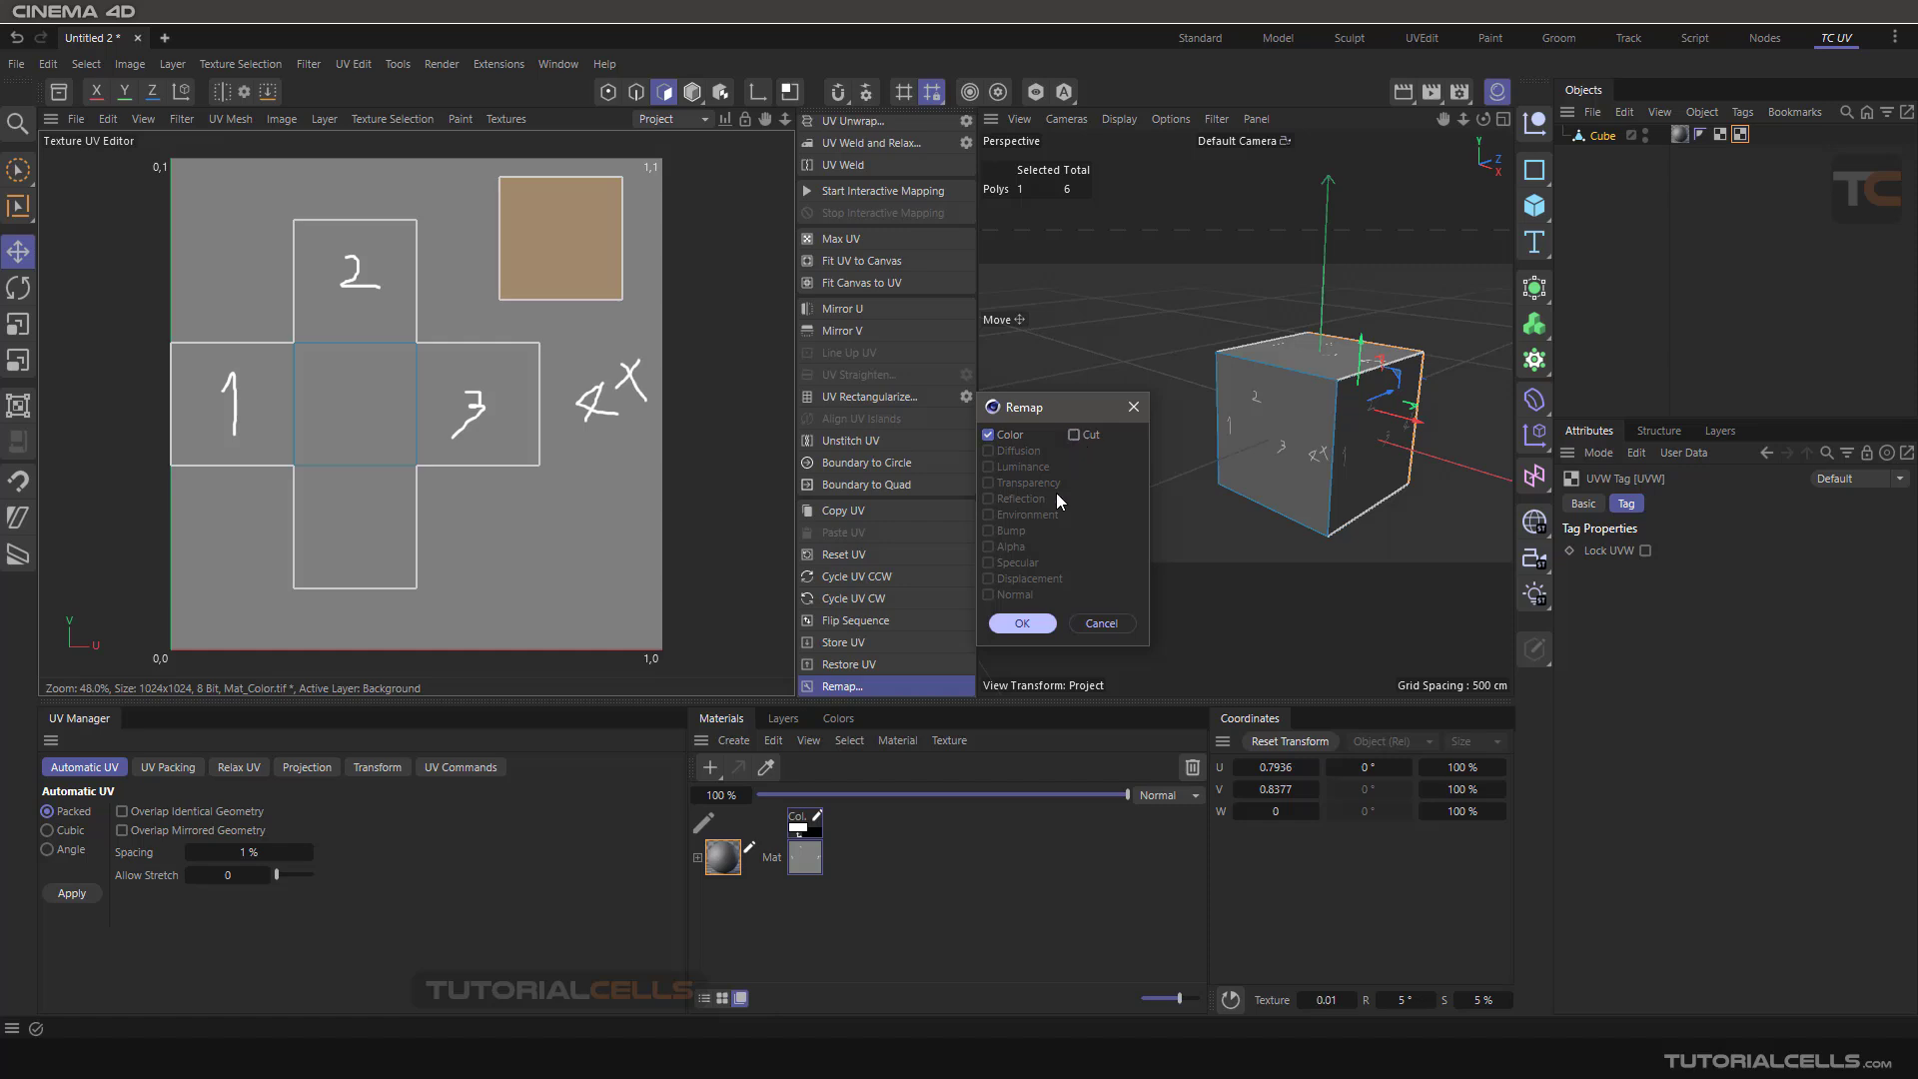
pyautogui.click(1019, 623)
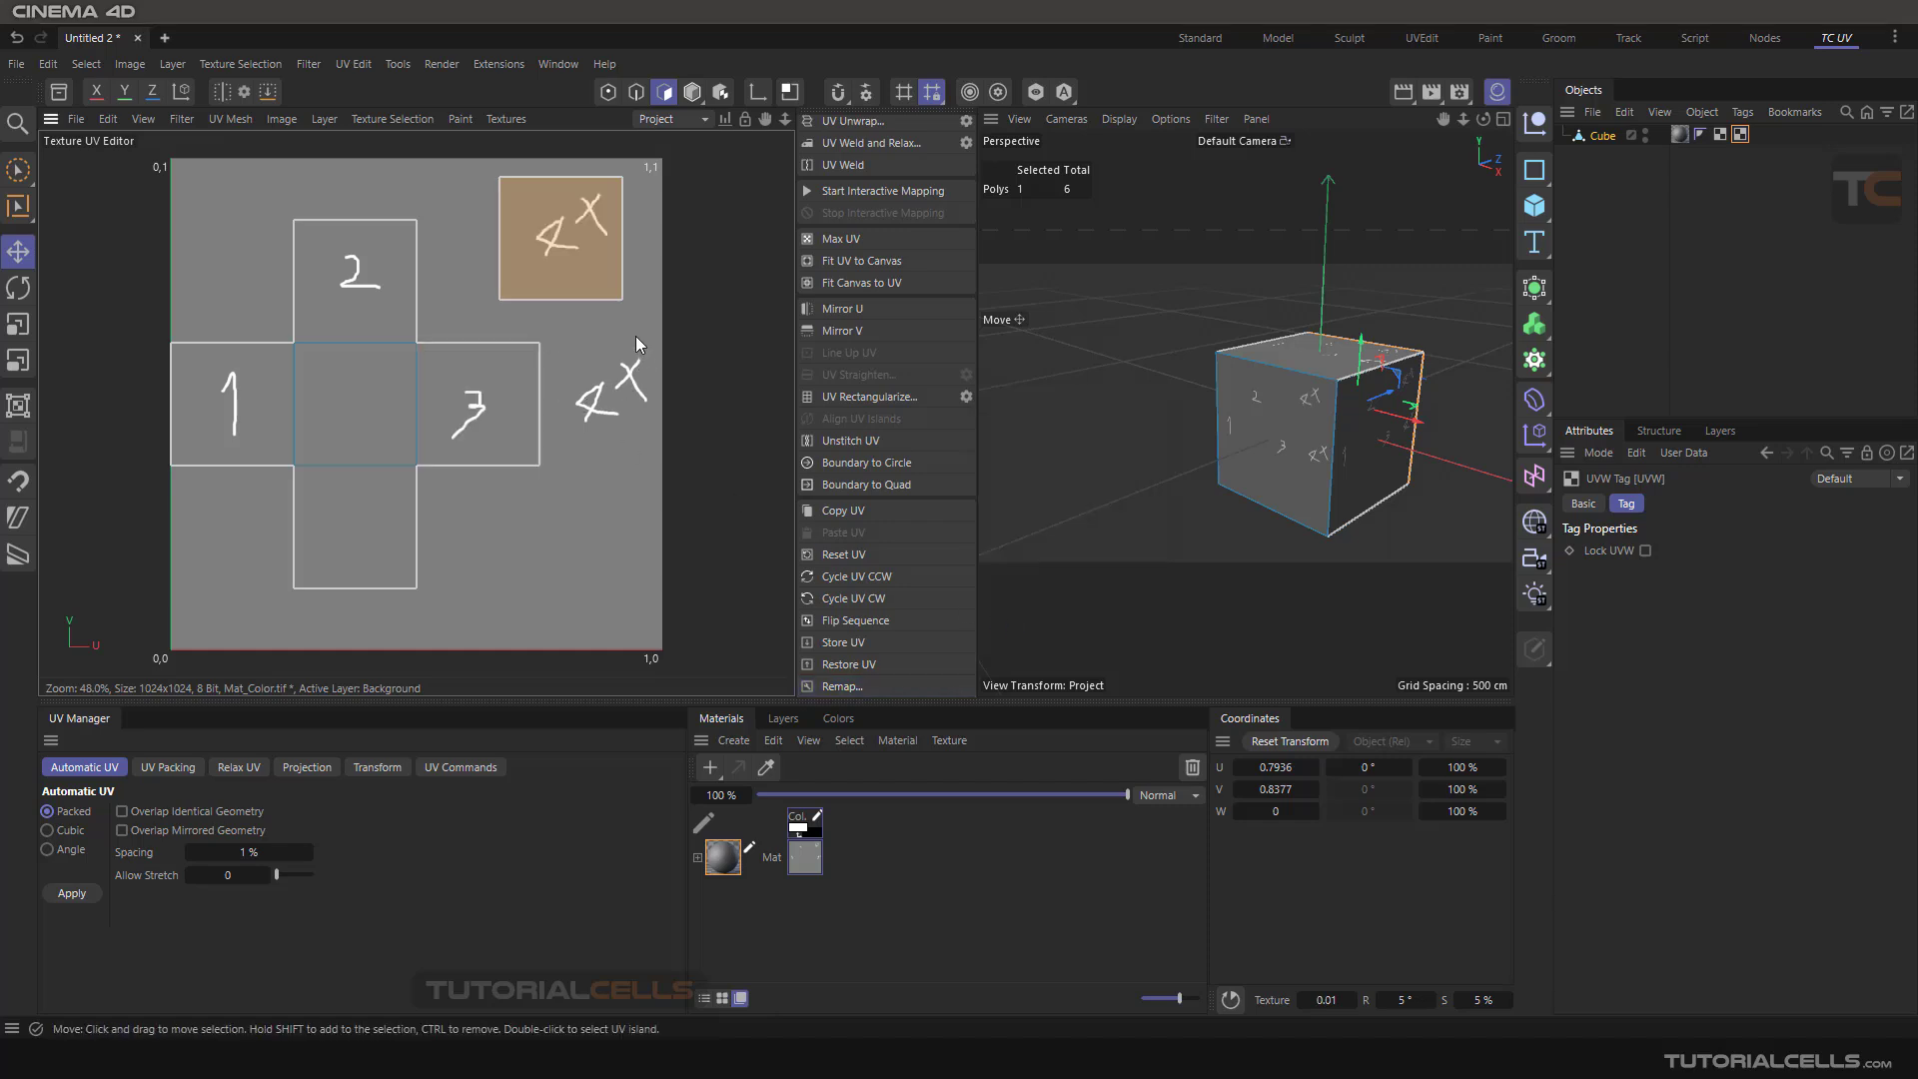
pyautogui.hotkey('ctrl', 'z')
# Try remapping the Color texture onto the moved UV polygon with Cut enabled, undo the remap and clear the polygon selection
pyautogui.click(835, 687)
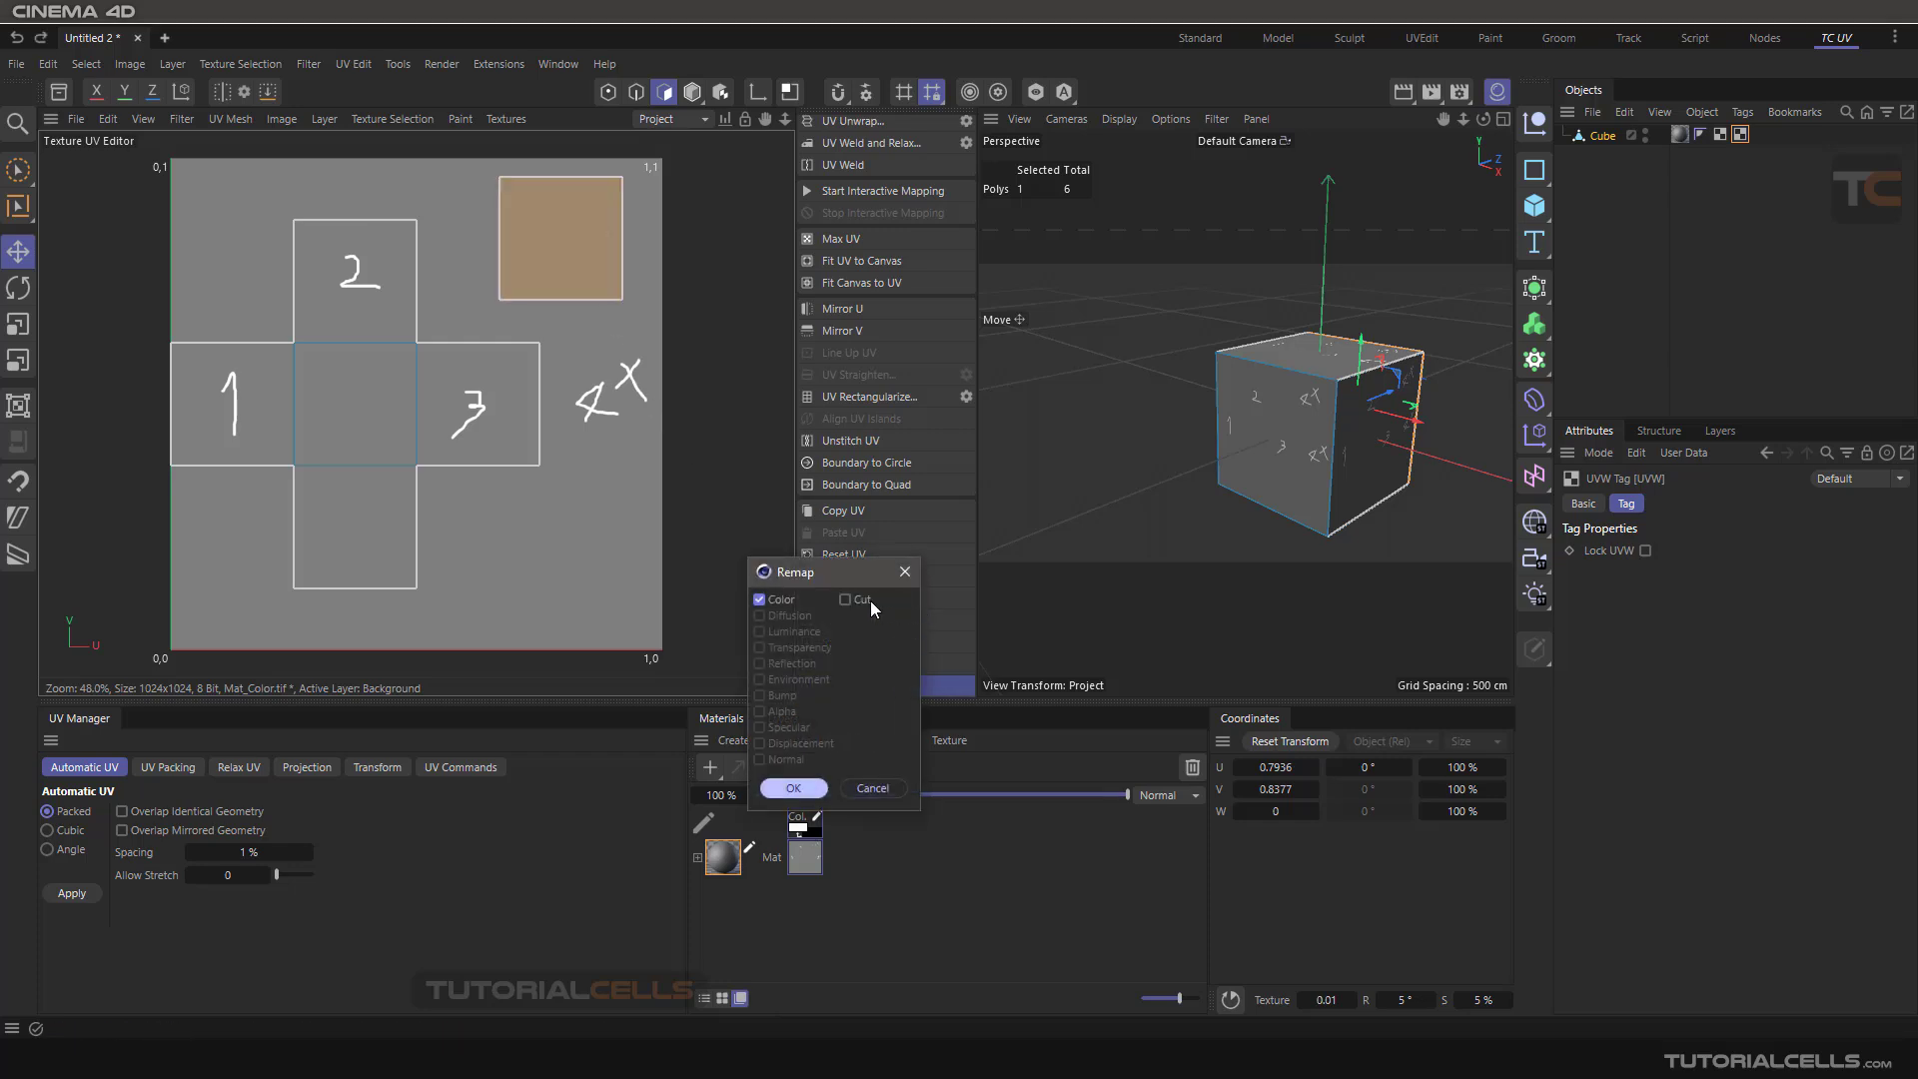
pyautogui.click(793, 788)
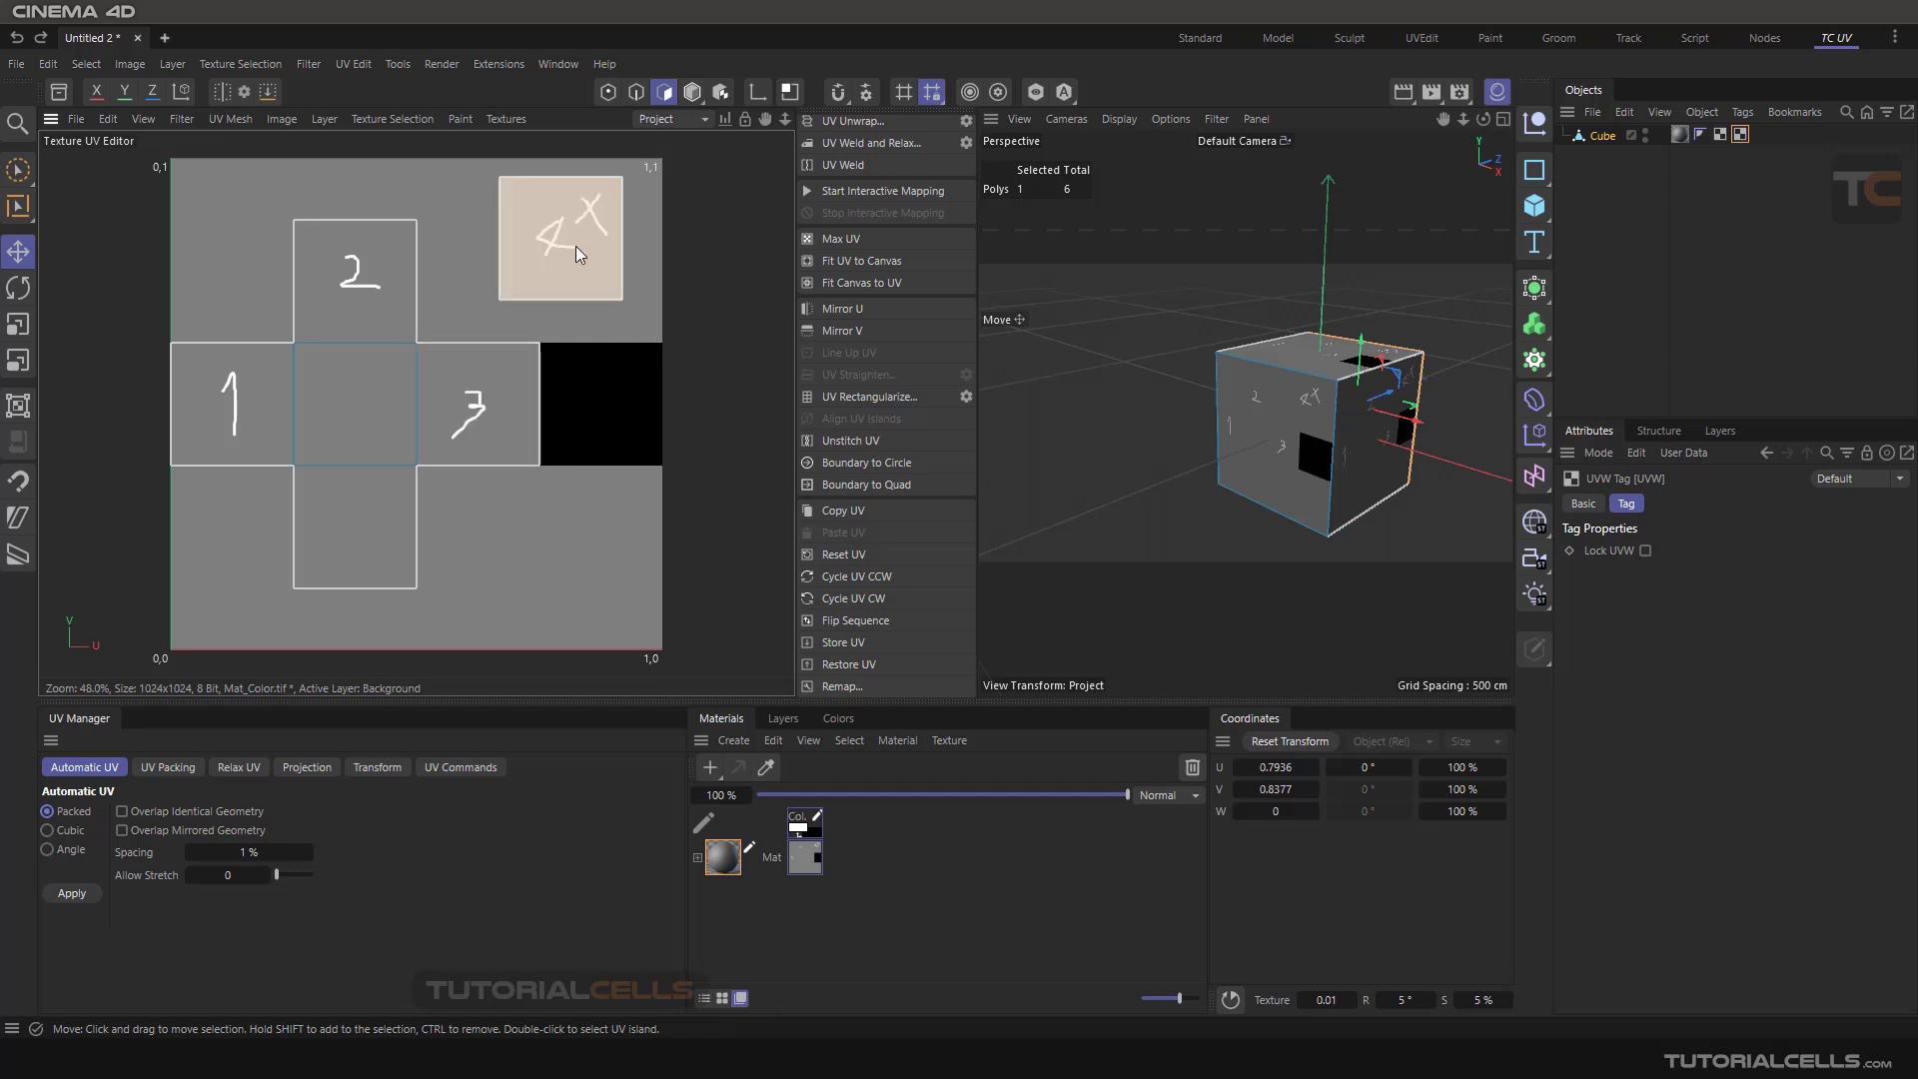
pyautogui.hotkey('ctrl', 'z')
pyautogui.click(691, 350)
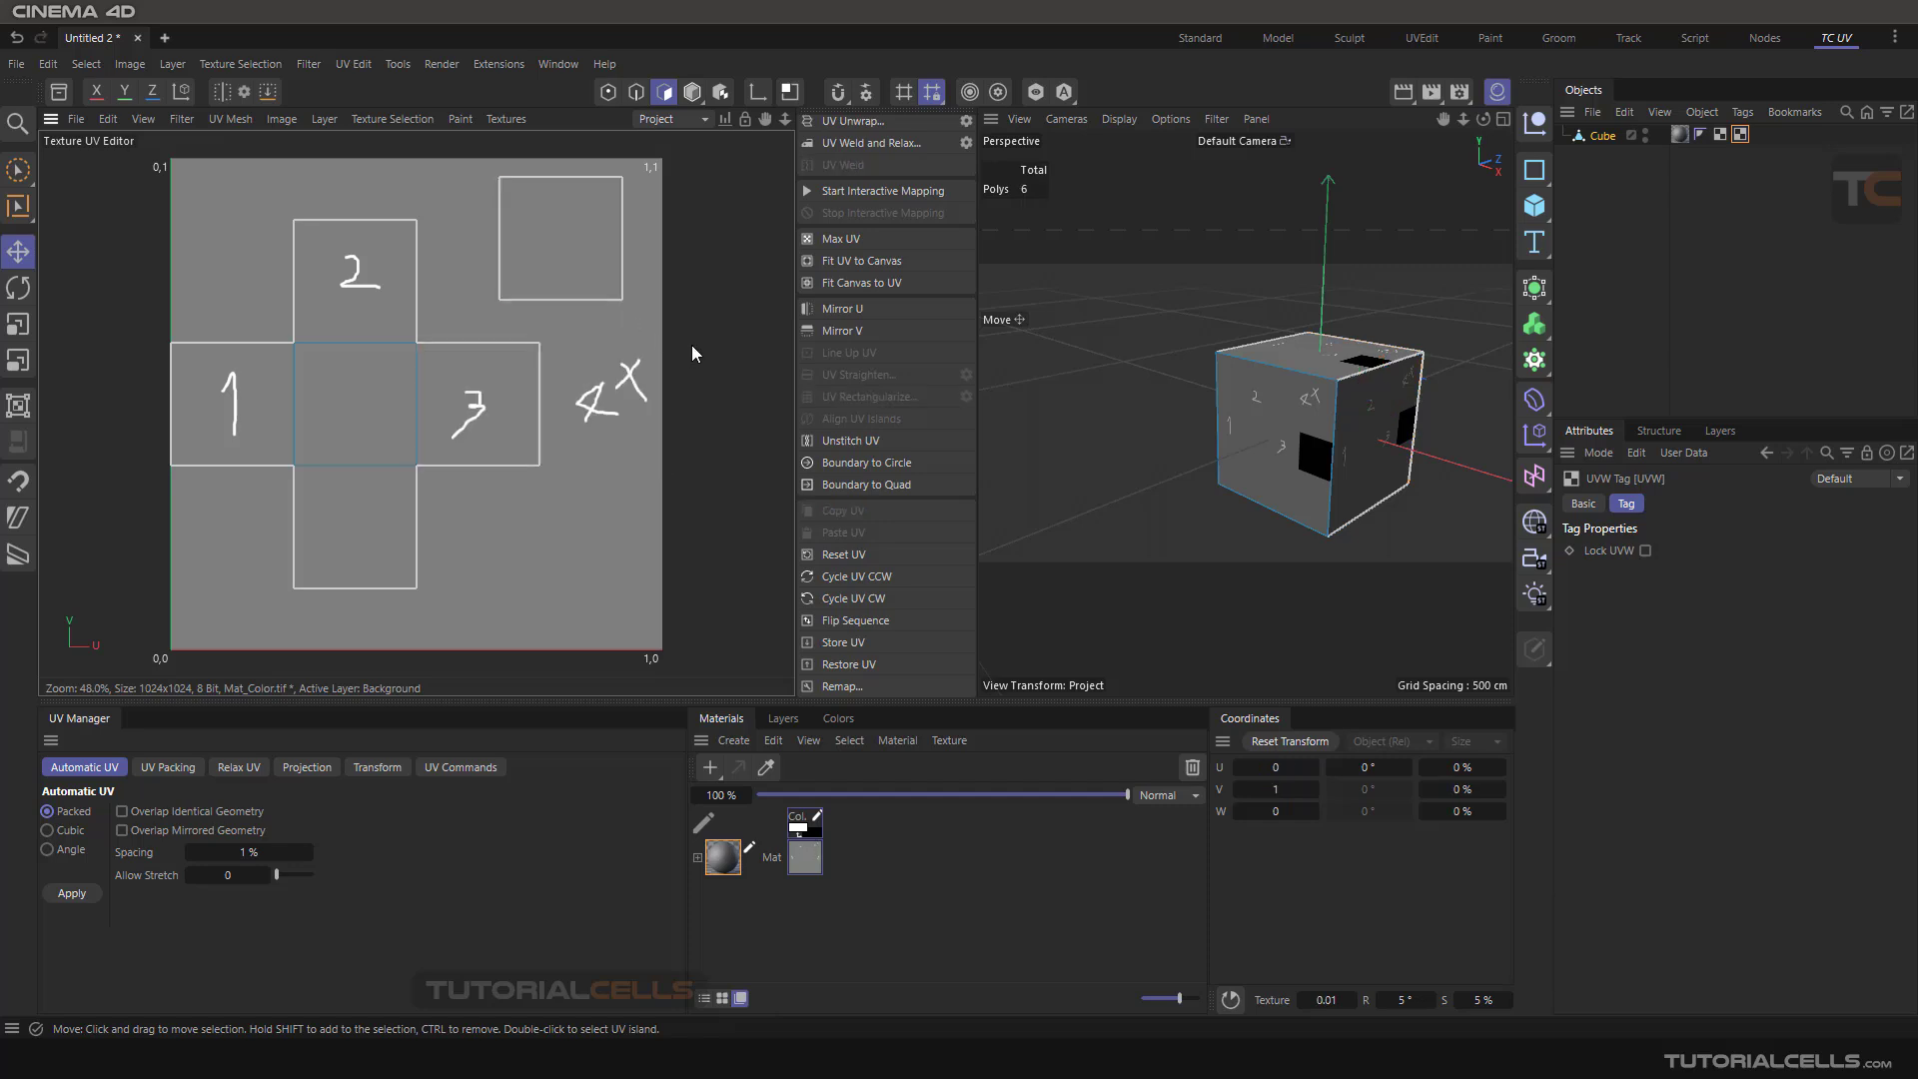